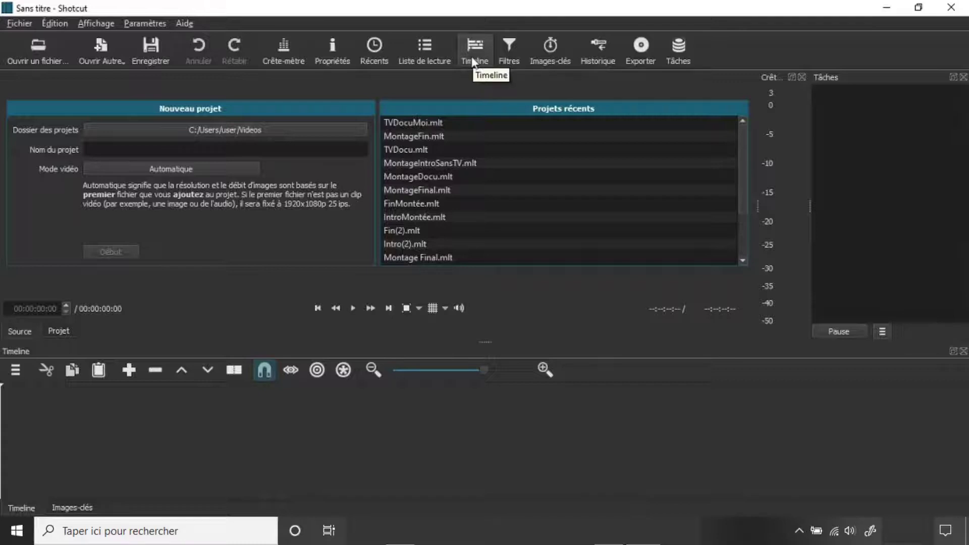
Step: Reopen the timeline panel and place the Fish - 26819.mp4 clip from the Vidéos folder on a new video track
{"action": "left_click", "coordinate": [964, 351]}
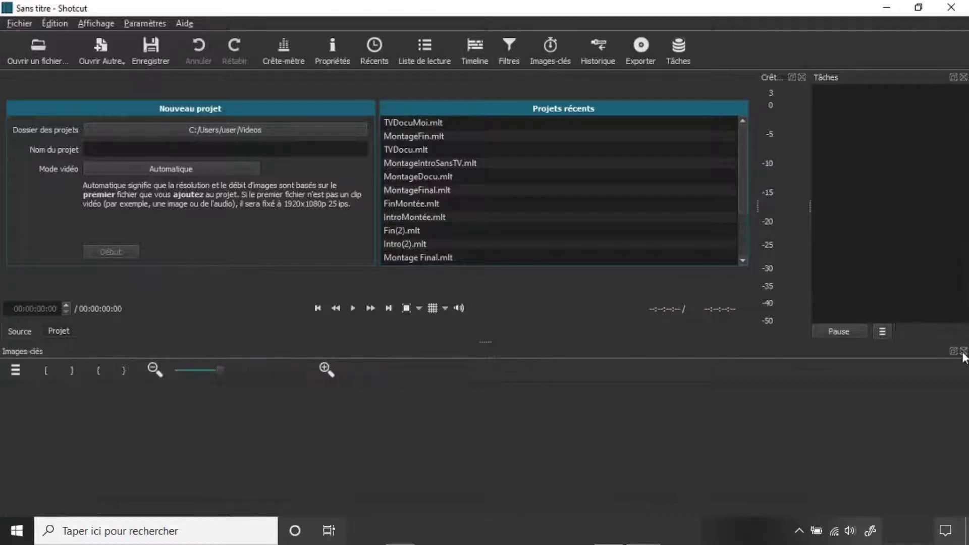
{"action": "left_click", "coordinate": [463, 56]}
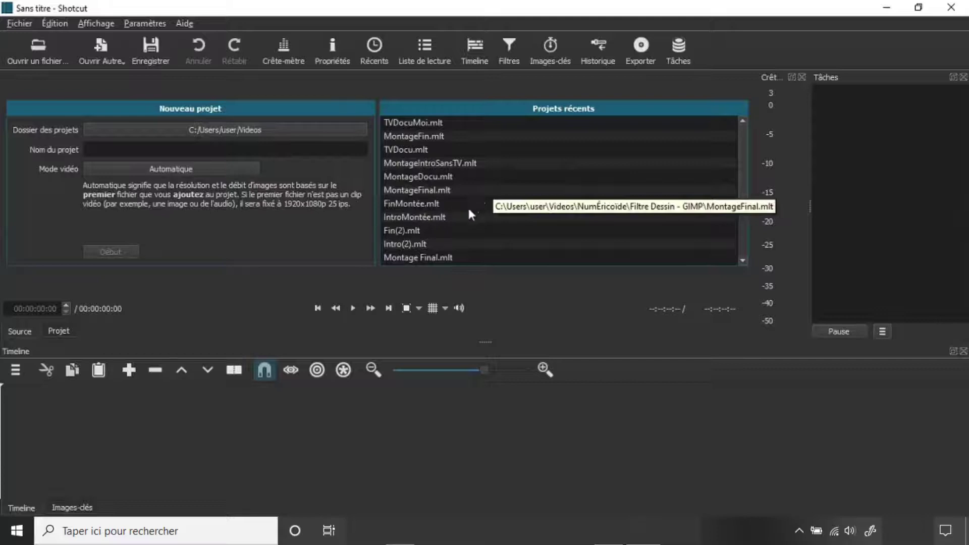
{"action": "left_click", "coordinate": [400, 532]}
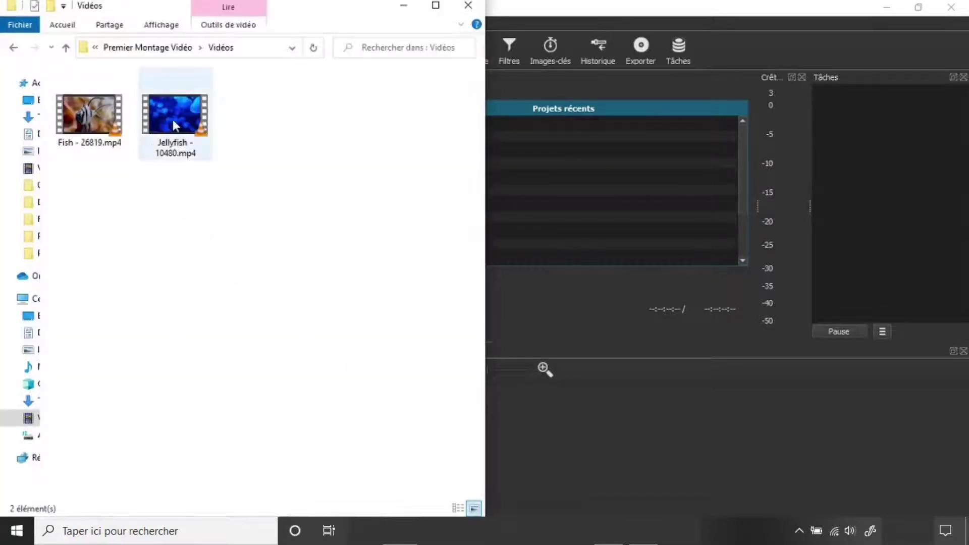
{"action": "left_click", "coordinate": [106, 133]}
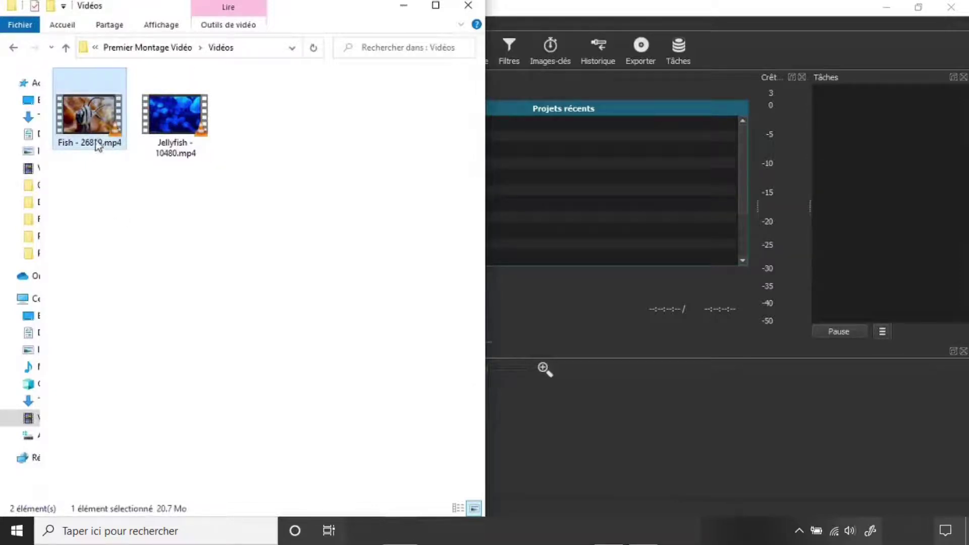
{"action": "left_click_drag", "start_coordinate": [186, 188], "coordinate": [388, 399]}
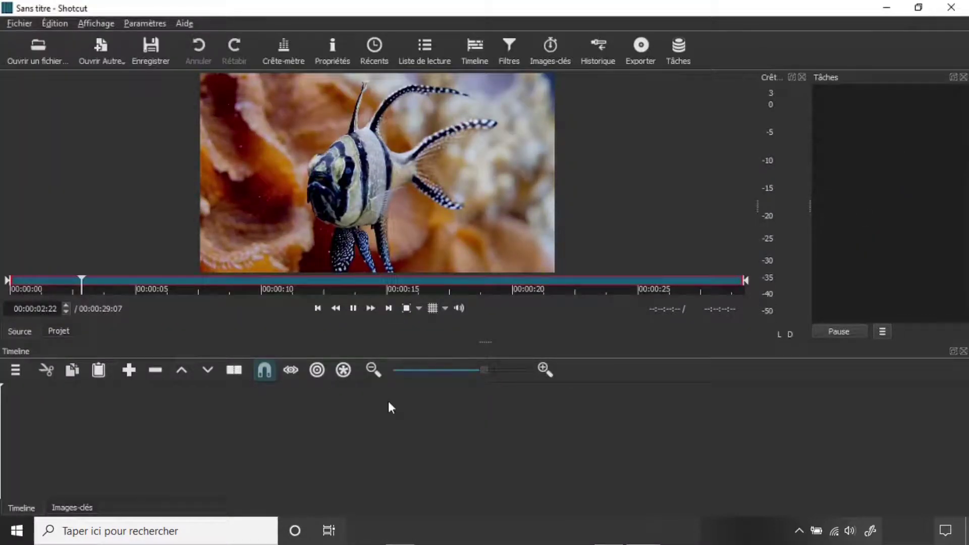
{"action": "left_click", "coordinate": [130, 371]}
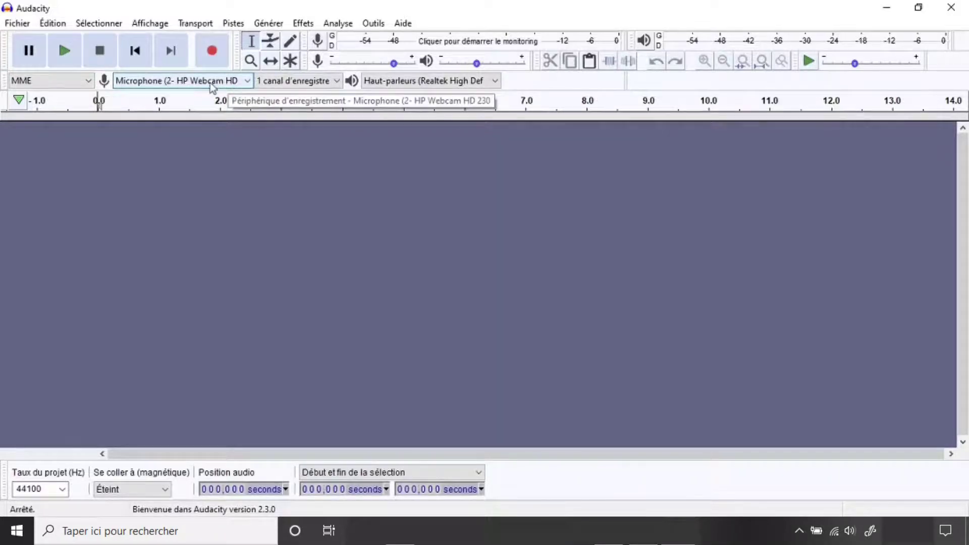
Step: In Audacity, raise the microphone recording level slightly with monitoring on, and record about 5 seconds of voice
{"action": "left_click", "coordinate": [457, 46]}
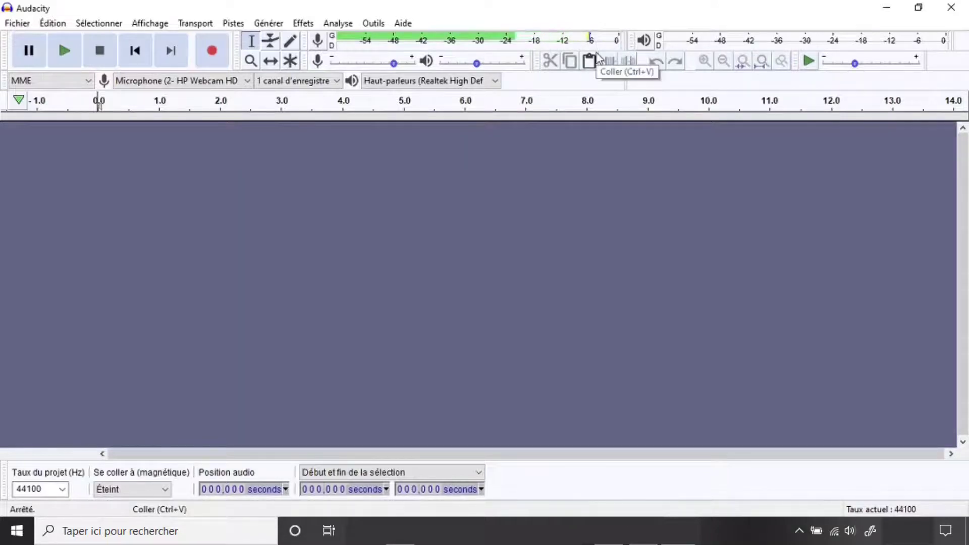
{"action": "mouse_move", "coordinate": [394, 63]}
{"action": "left_mouse_down"}
{"action": "mouse_move", "coordinate": [363, 64]}
{"action": "mouse_move", "coordinate": [398, 64]}
{"action": "left_mouse_up"}
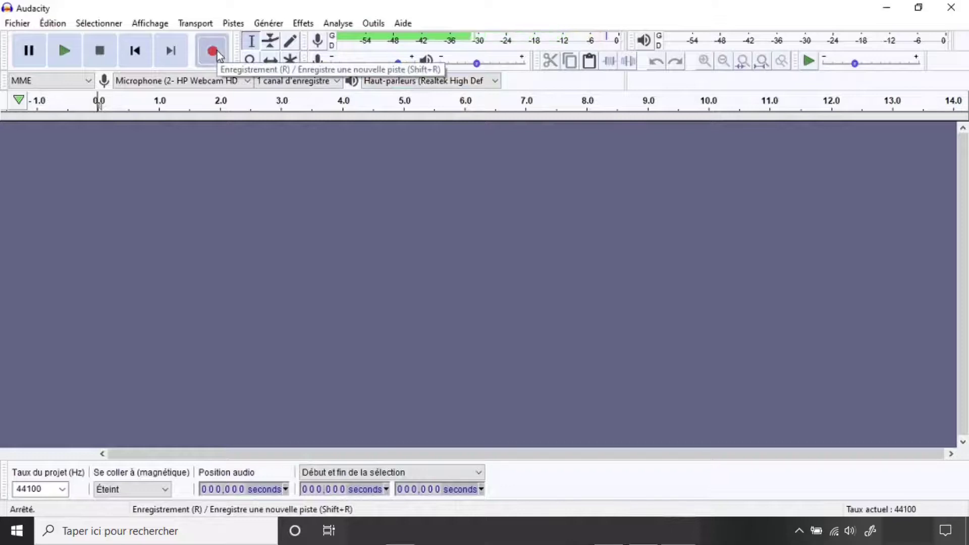
{"action": "left_click", "coordinate": [212, 51]}
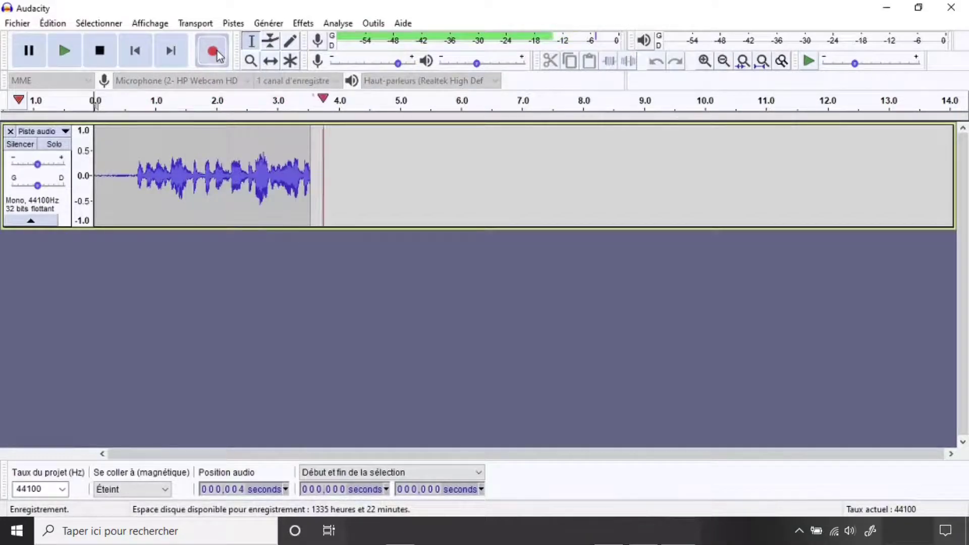
{"action": "left_click", "coordinate": [100, 58]}
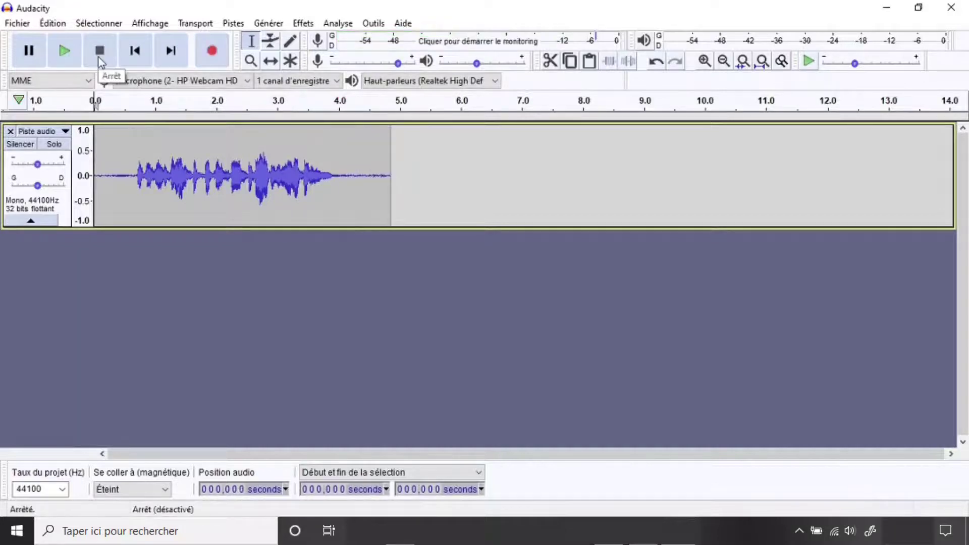
Step: Play back the voice recording from about 0.4 seconds to check it
{"action": "left_click", "coordinate": [118, 151]}
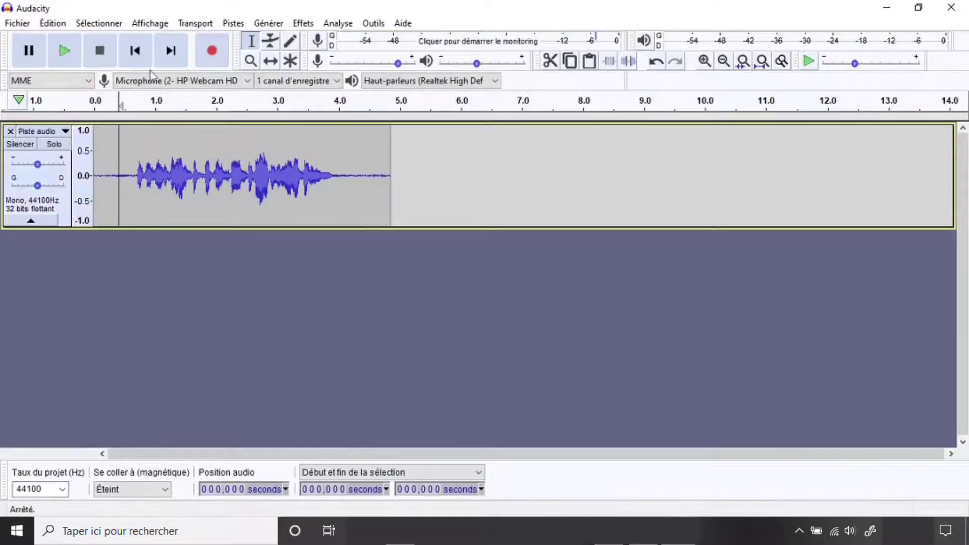
{"action": "left_click", "coordinate": [66, 54]}
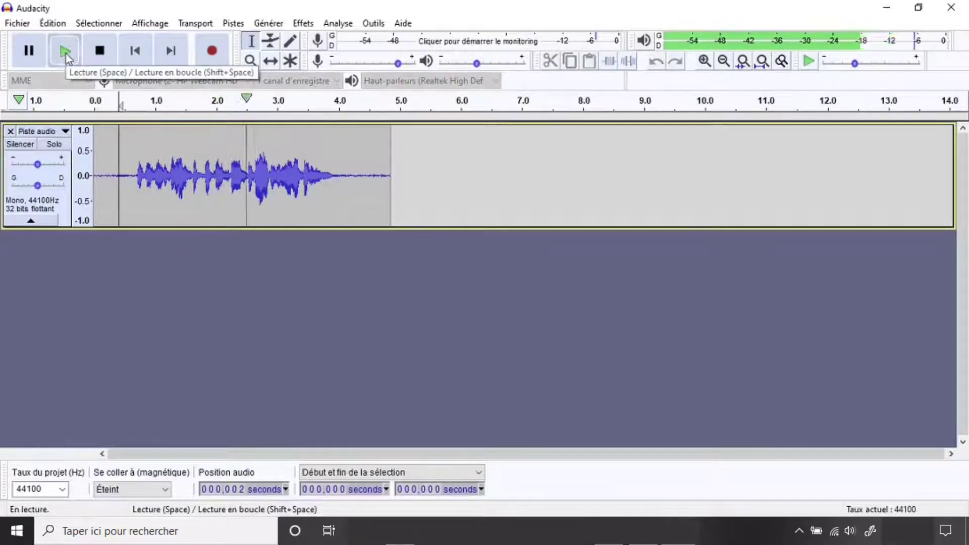
{"action": "left_click", "coordinate": [101, 54]}
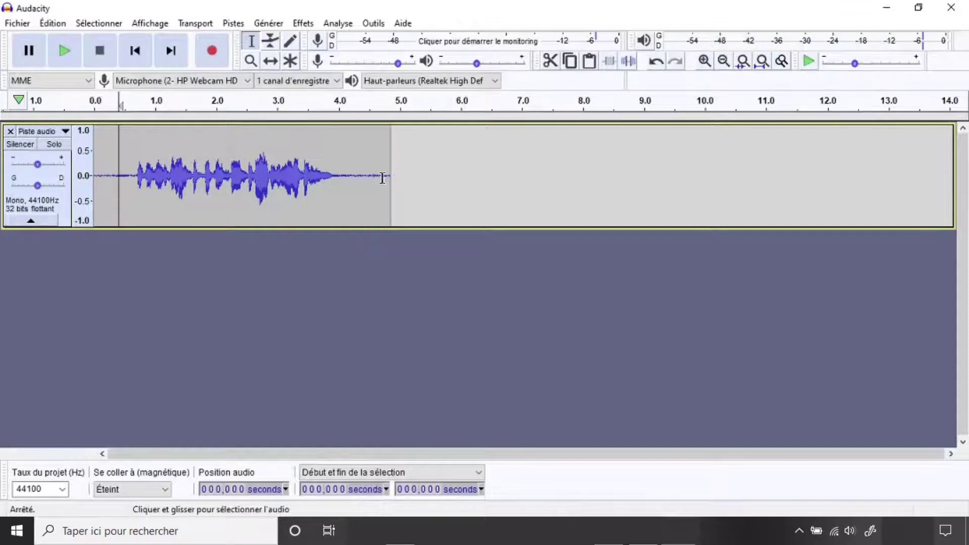
Step: Take the Noise Reduction profile of the recording and select the silent stretch near its end, about 4.2 to 4.6 seconds
{"action": "double_click", "coordinate": [359, 178]}
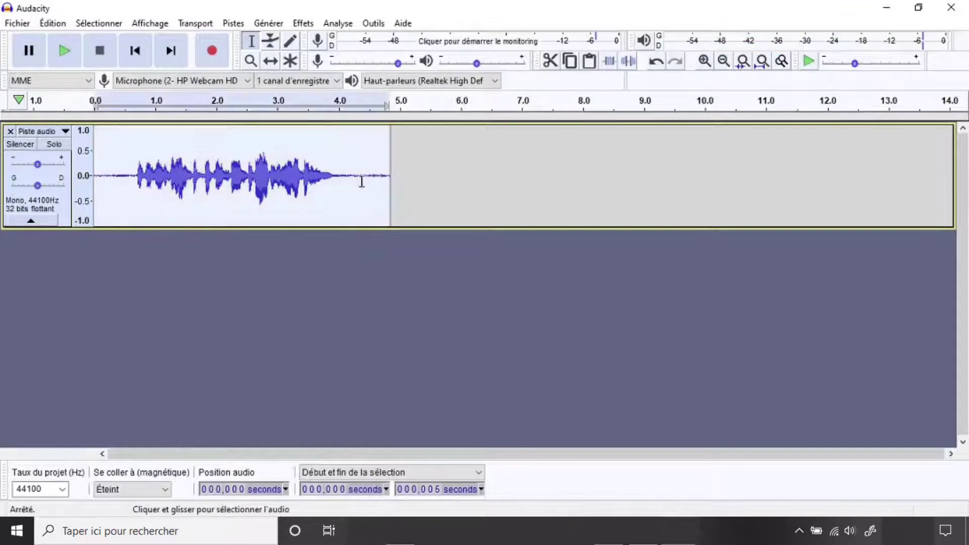
{"action": "left_click", "coordinate": [310, 26]}
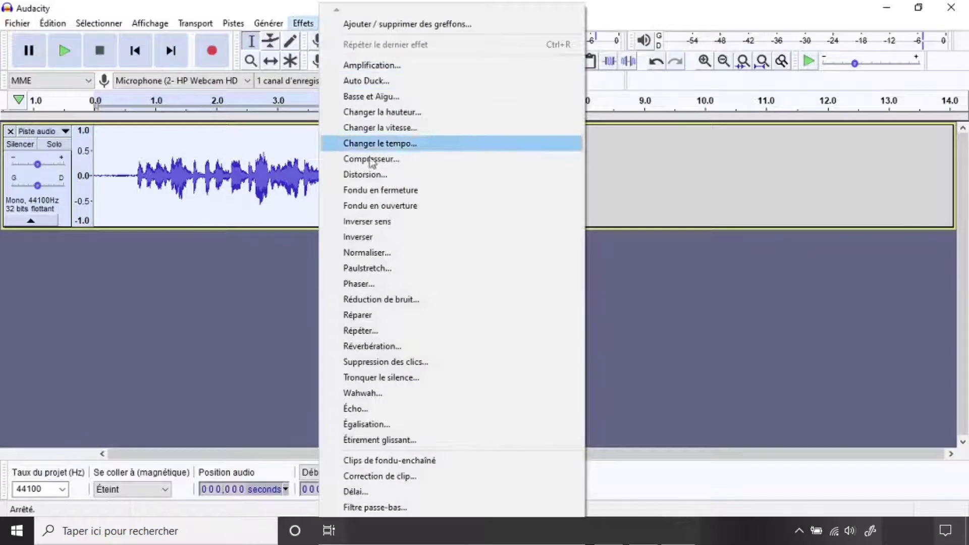
{"action": "left_click", "coordinate": [391, 299]}
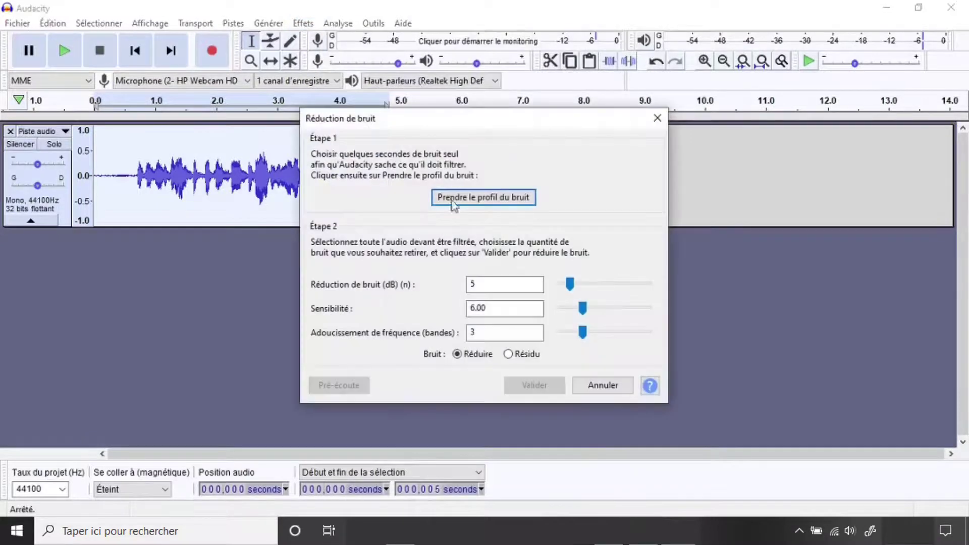
{"action": "left_click", "coordinate": [455, 197]}
{"action": "left_click_drag", "start_coordinate": [352, 176], "coordinate": [377, 176]}
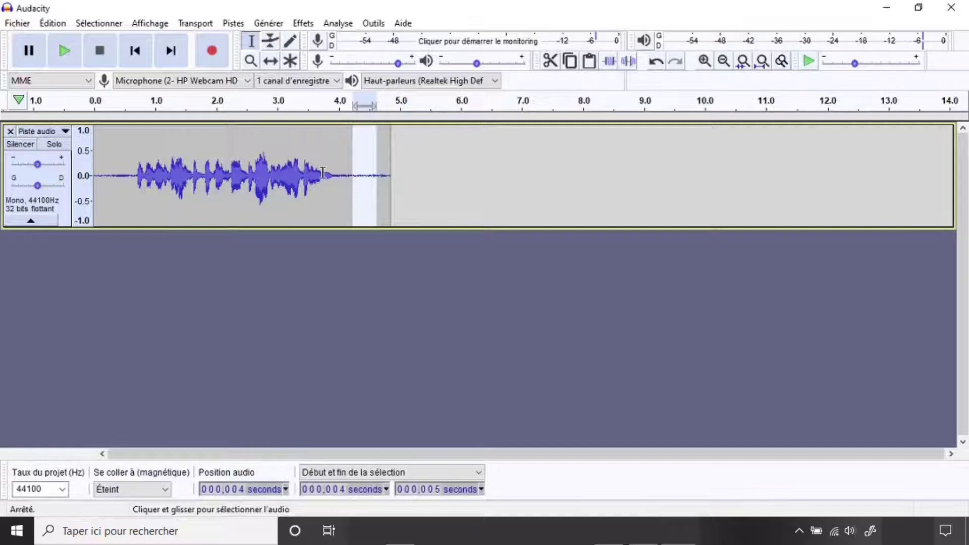
Step: Apply Noise Reduction to the entire recording with 5 dB reduction, sensitivity 6.00 and 3 smoothing bands, and play back the audio
{"action": "double_click", "coordinate": [321, 148]}
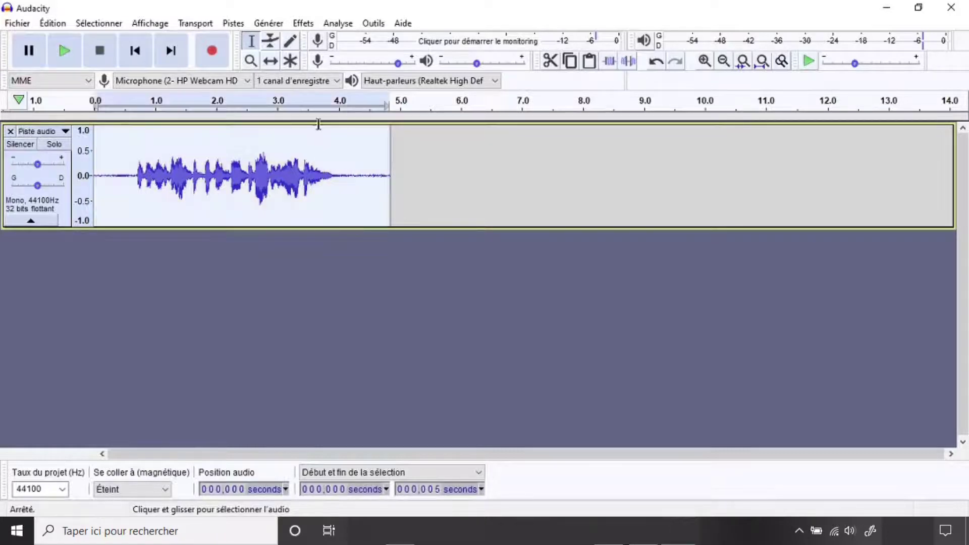
{"action": "left_click", "coordinate": [306, 29]}
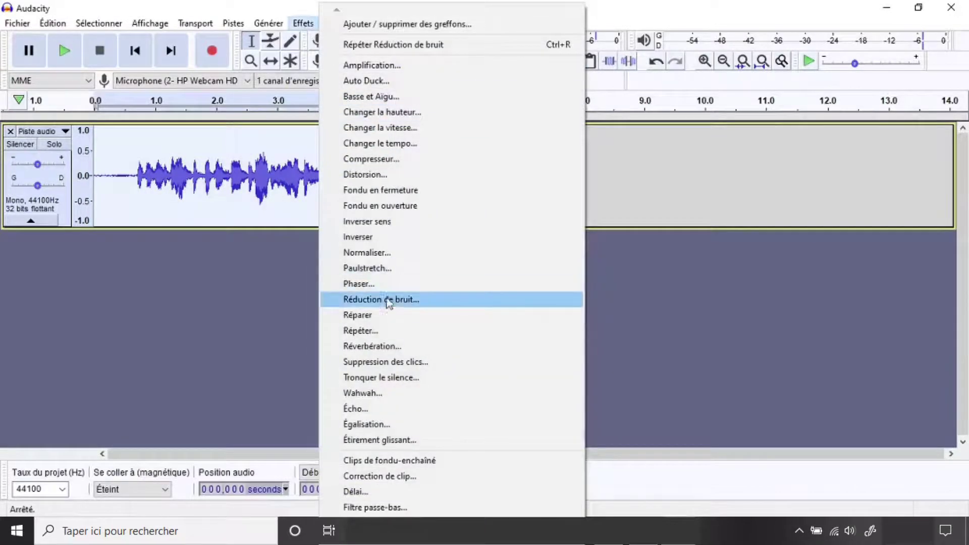
{"action": "left_click", "coordinate": [388, 299]}
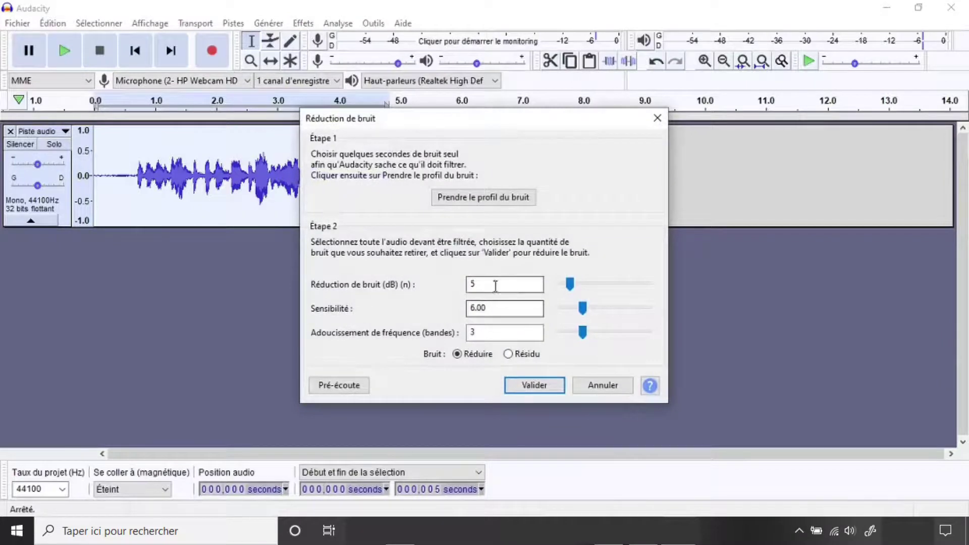
{"action": "left_click", "coordinate": [536, 385]}
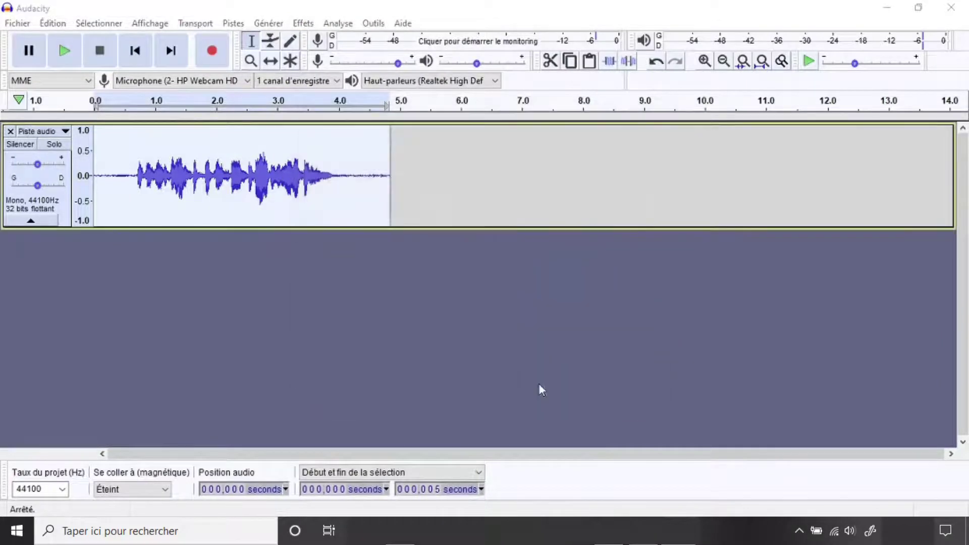
{"action": "left_click", "coordinate": [124, 181]}
{"action": "key", "text": "space"}
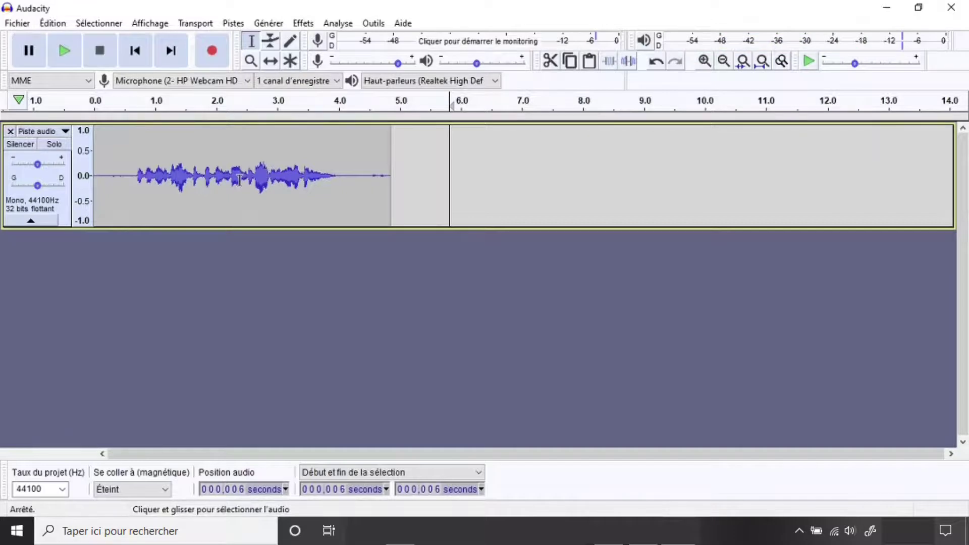
Step: Apply the Compressor to the whole recording with a -12 dB threshold, -45 dB noise floor and 2:1 ratio
{"action": "key", "text": "ctrl+a"}
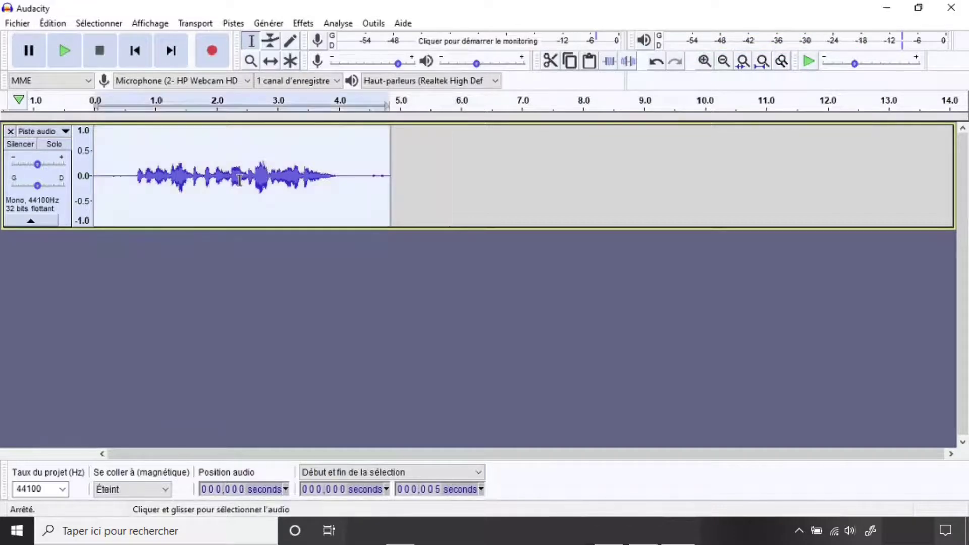
{"action": "left_click", "coordinate": [303, 23]}
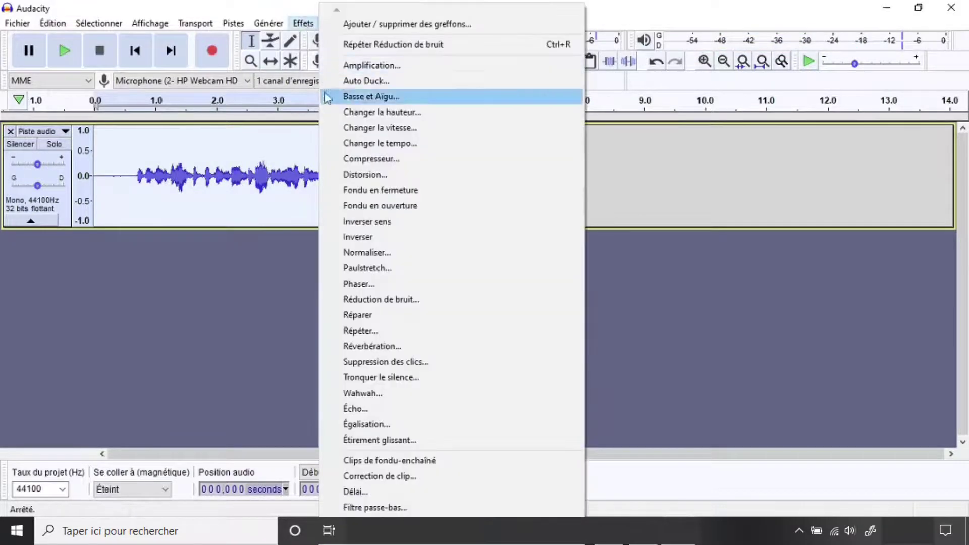
{"action": "left_click", "coordinate": [373, 158]}
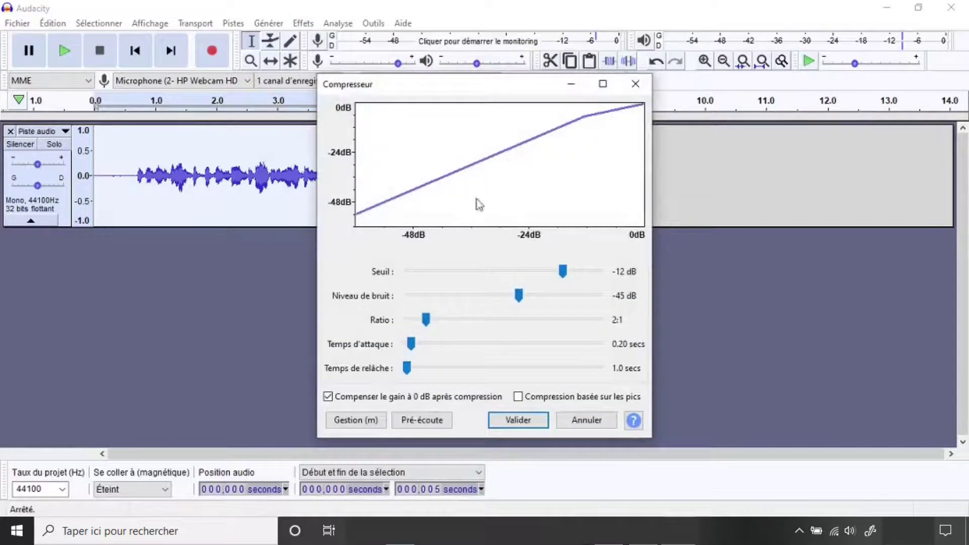
{"action": "left_click", "coordinate": [504, 421]}
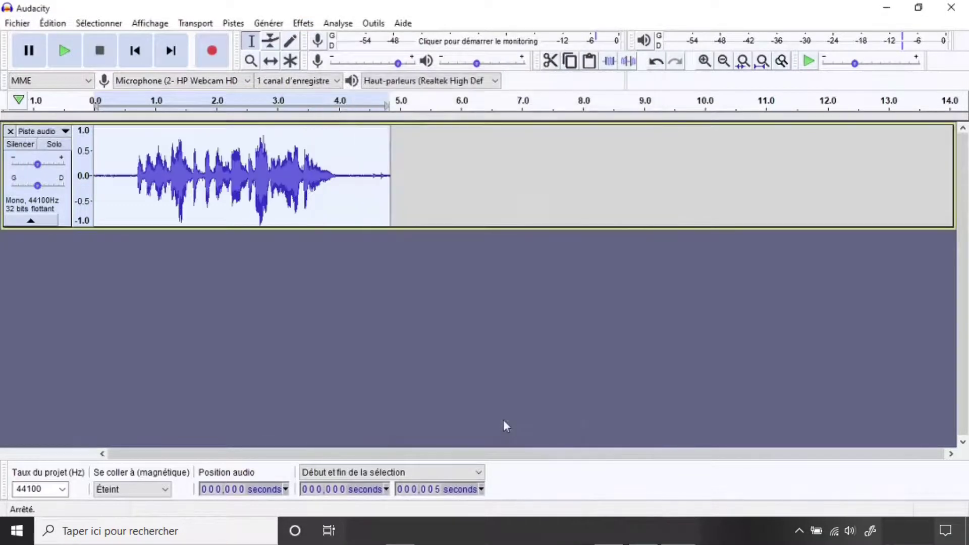
Step: Normalize the whole voice recording with the proposed settings
{"action": "left_click", "coordinate": [304, 23]}
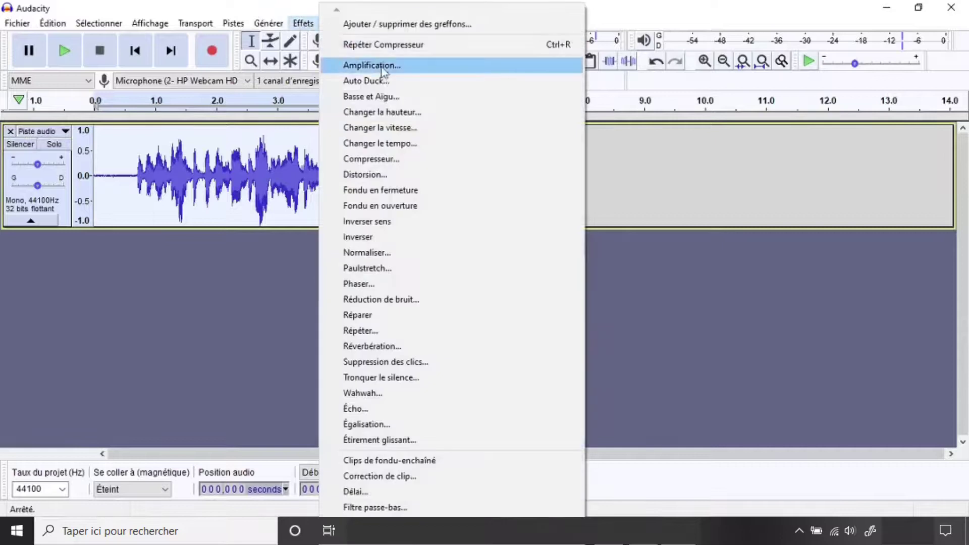
{"action": "left_click", "coordinate": [398, 252]}
{"action": "key", "text": "Return"}
Step: Export the processed voice recording as the MP3 file voix.mp3 in the Vidéos folder
{"action": "left_click", "coordinate": [17, 24]}
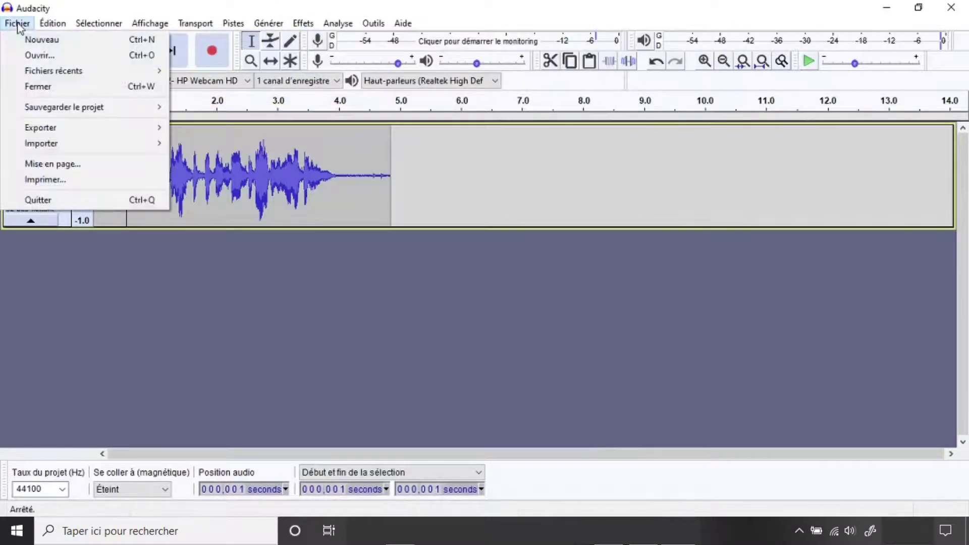
{"action": "mouse_move", "coordinate": [80, 127]}
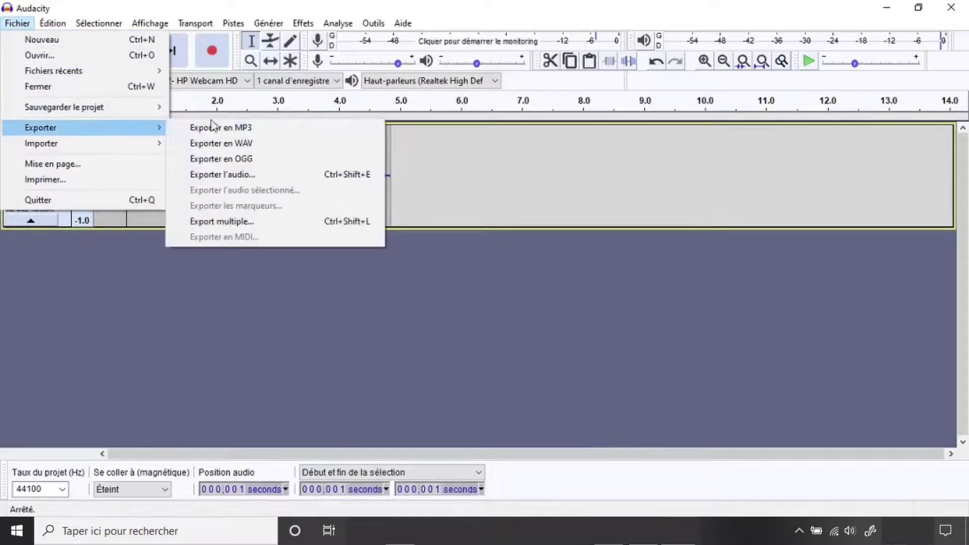
{"action": "left_click", "coordinate": [244, 129]}
{"action": "left_click", "coordinate": [368, 309]}
{"action": "left_click", "coordinate": [581, 377]}
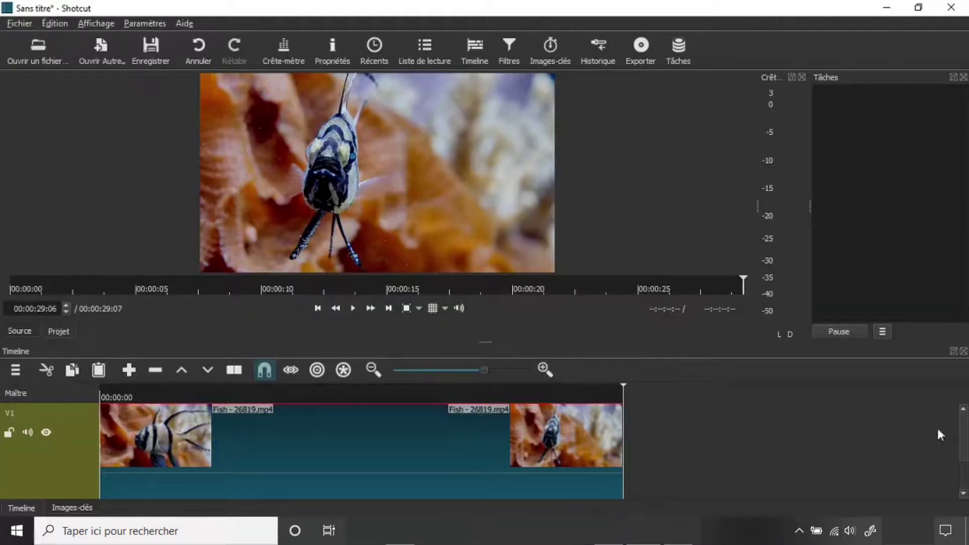
Step: In Shotcut, add an audio track beneath the fish video track in the timeline
{"action": "scroll", "coordinate": [675, 410], "scroll_direction": "down", "scroll_amount": 2}
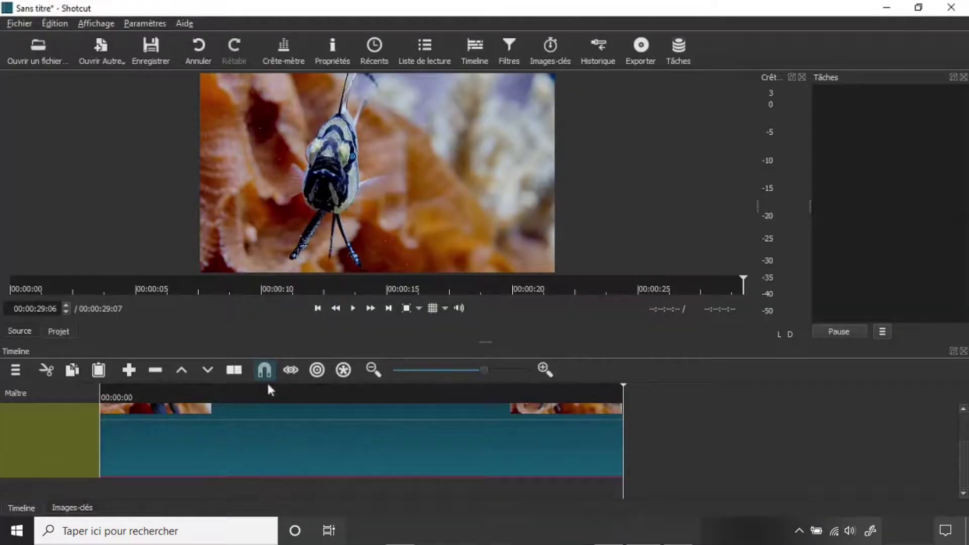
{"action": "right_click", "coordinate": [68, 485]}
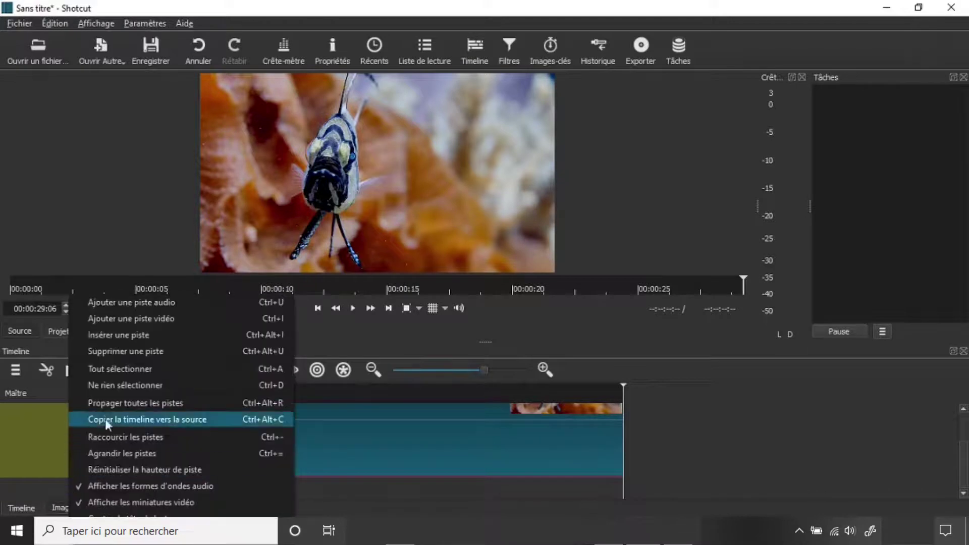
{"action": "left_click", "coordinate": [172, 303]}
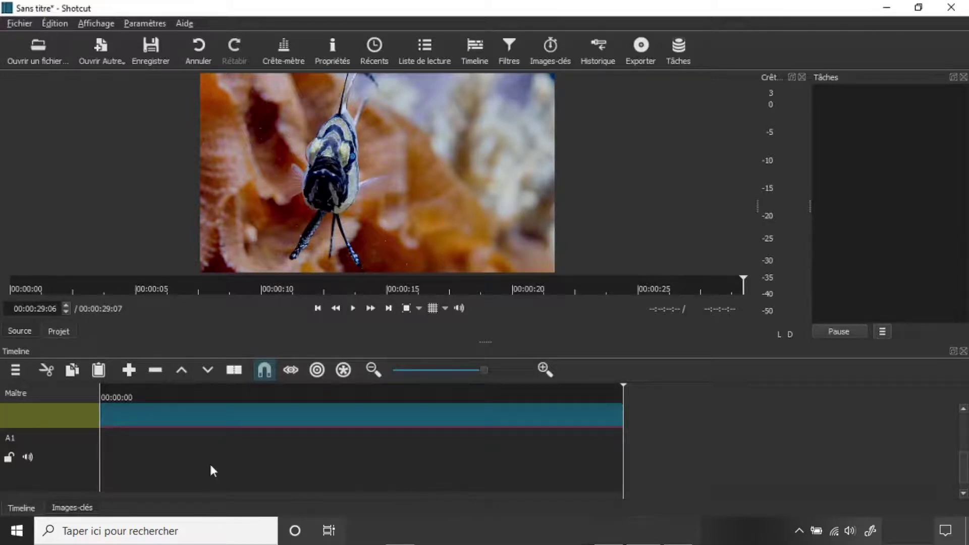
Step: Append the voice-over file voix.mp3 from the Vidéos folder to audio track A1 in the timeline
{"action": "left_click", "coordinate": [72, 472]}
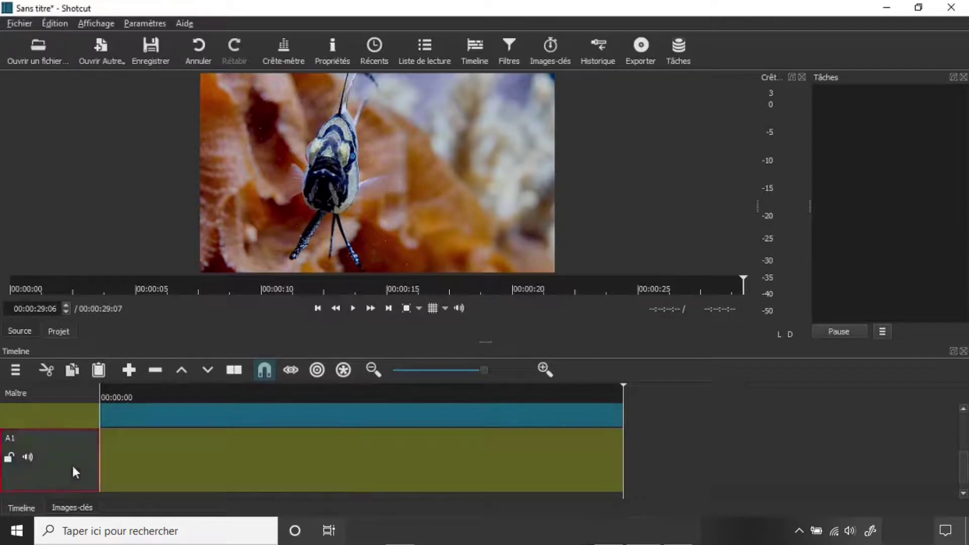
{"action": "left_click", "coordinate": [400, 531]}
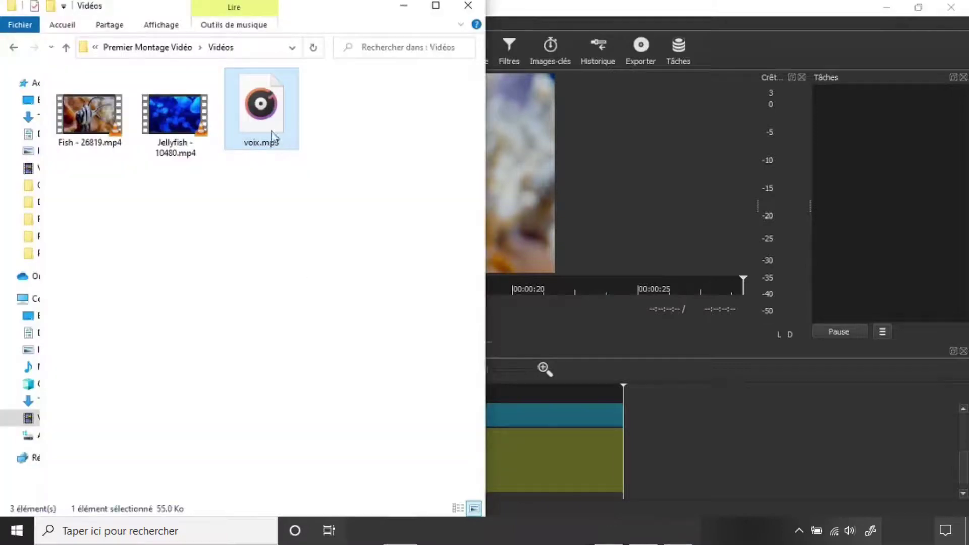
{"action": "left_click_drag", "start_coordinate": [267, 121], "coordinate": [864, 180]}
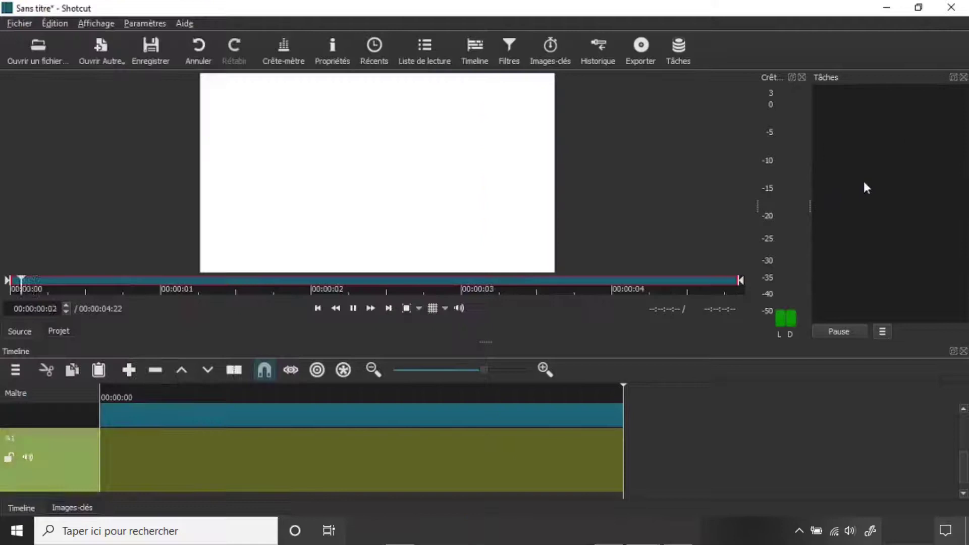
{"action": "left_click", "coordinate": [132, 373]}
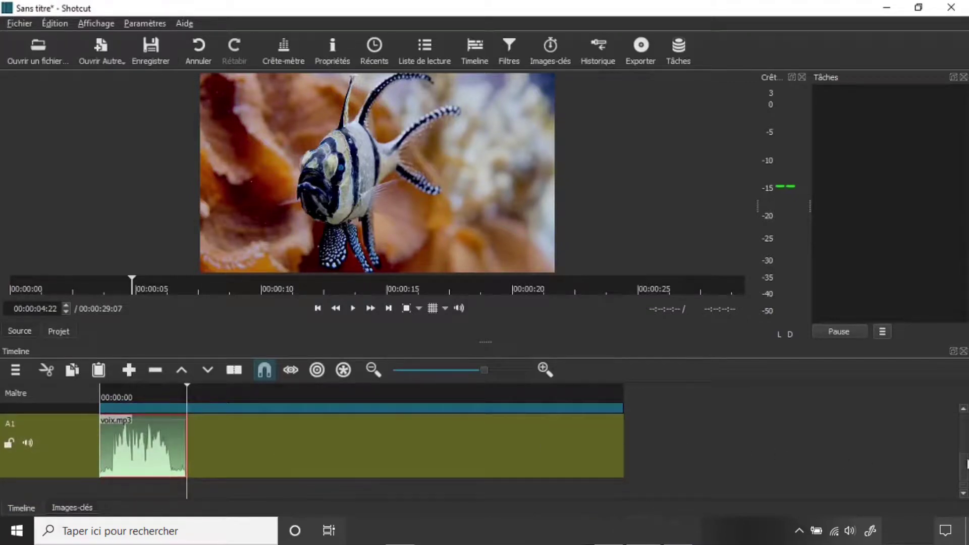
Step: Split the fish clip on V1 at the end of the voice-over and remove the remaining part
{"action": "scroll", "coordinate": [967, 456], "scroll_direction": "up", "scroll_amount": 3}
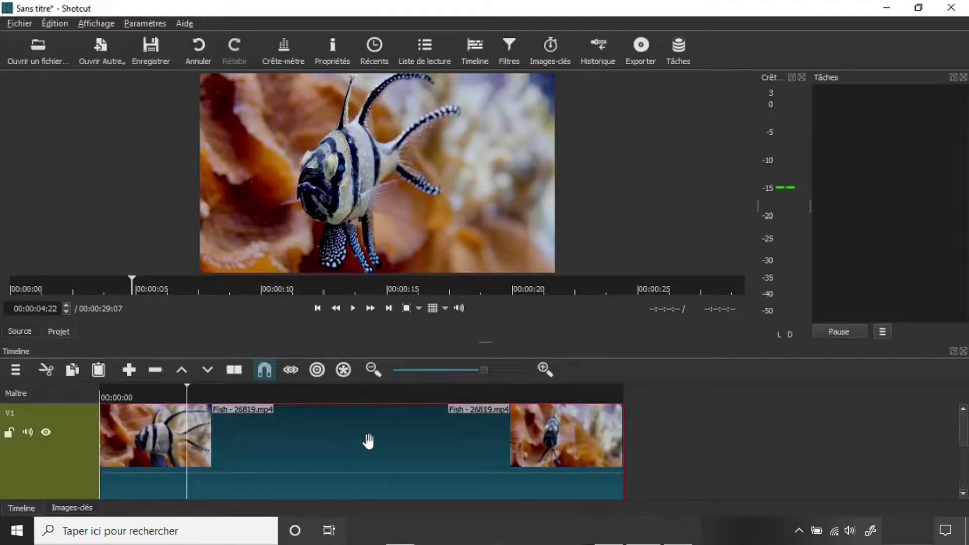
{"action": "left_click", "coordinate": [234, 374]}
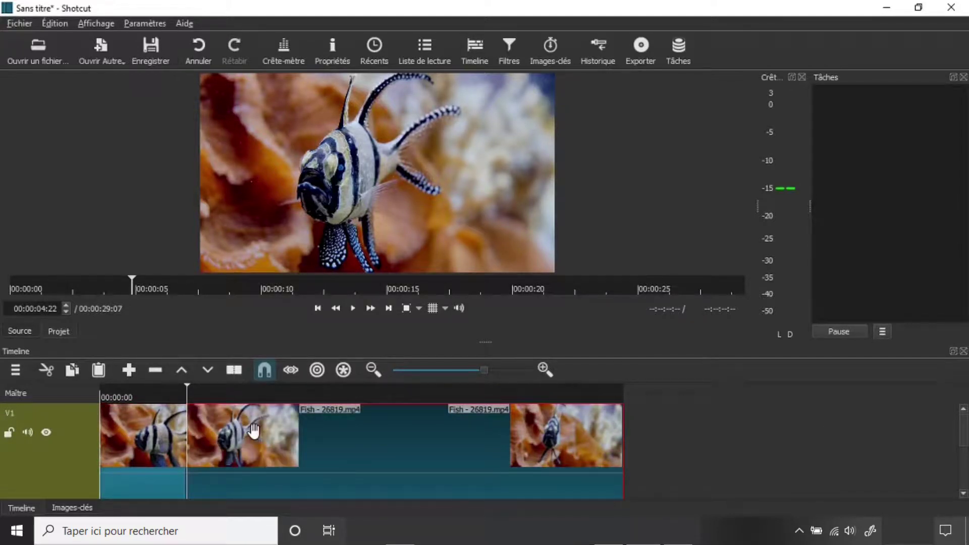
{"action": "left_click", "coordinate": [155, 370]}
{"action": "scroll", "coordinate": [964, 431], "scroll_direction": "down", "scroll_amount": 1}
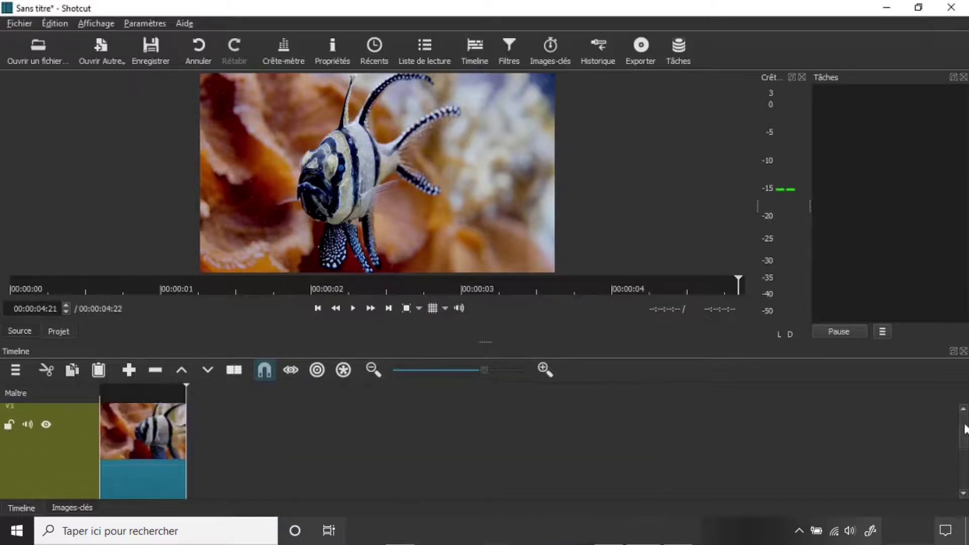
{"action": "left_click_drag", "start_coordinate": [964, 429], "coordinate": [964, 427]}
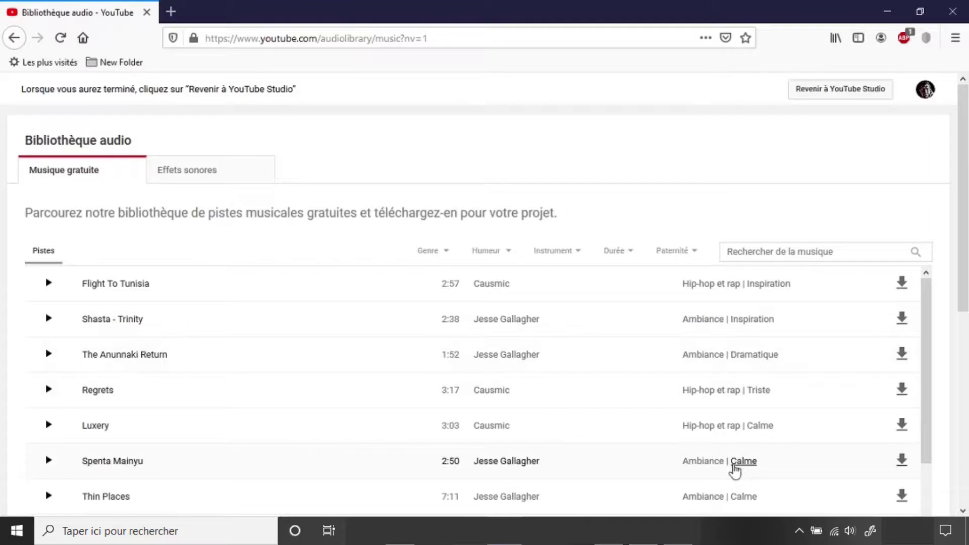
Step: In the YouTube audio library in the browser, preview the calm ambient track Spenta Mainyu and download it
{"action": "left_click", "coordinate": [49, 462]}
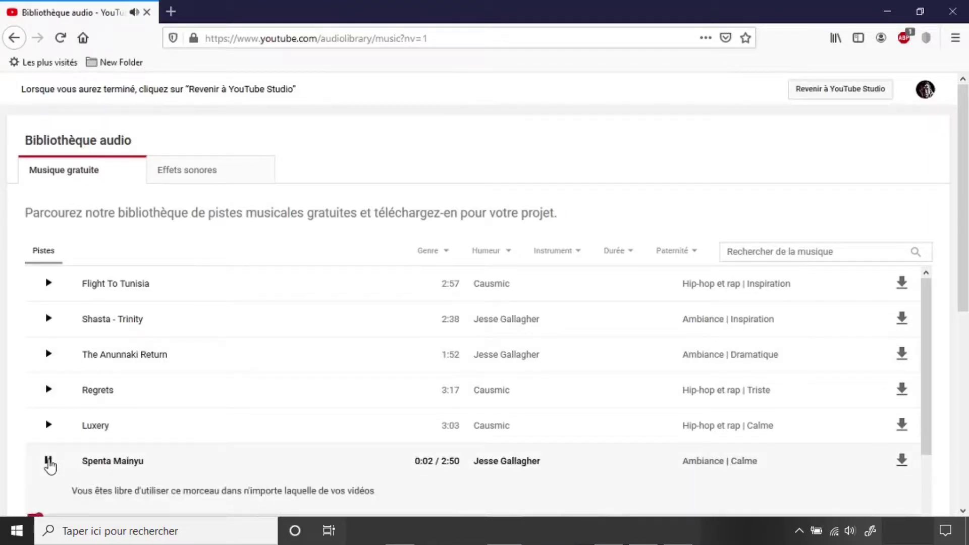
{"action": "left_click", "coordinate": [49, 462]}
{"action": "left_click", "coordinate": [902, 461]}
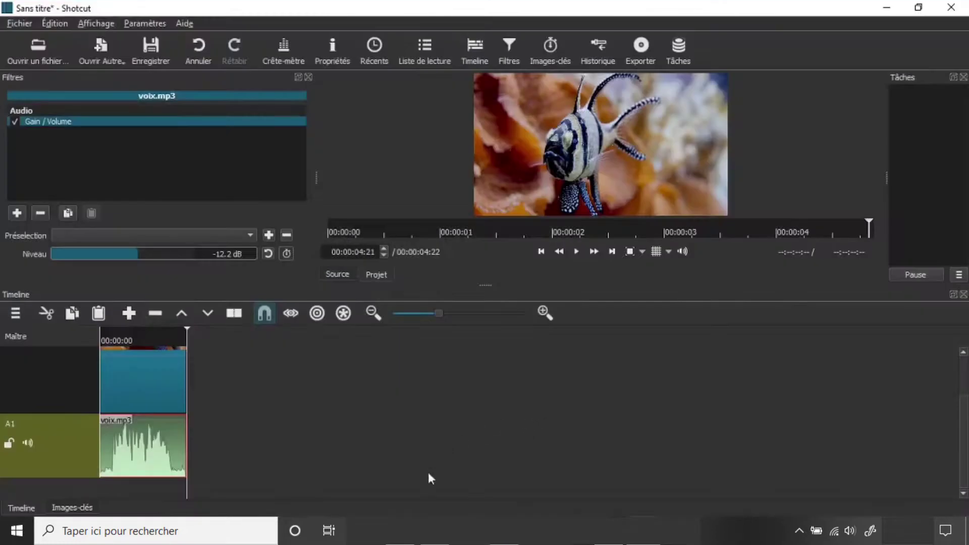
Step: In Shotcut, load Spenta_Mainyu.mp3 from the Vidéos folder and place it on a second audio track, A2, beneath the voice-over
{"action": "key", "text": "alt+Tab"}
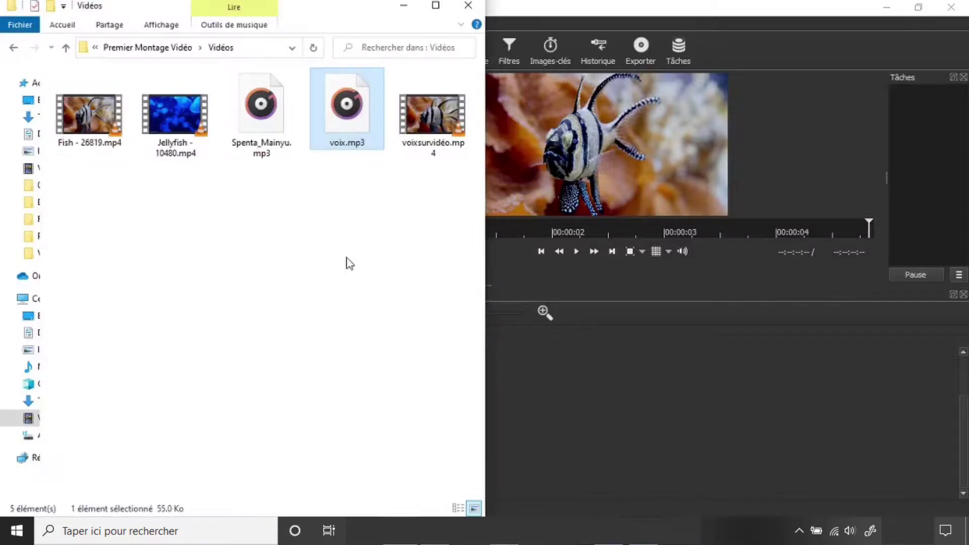
{"action": "left_click", "coordinate": [284, 154]}
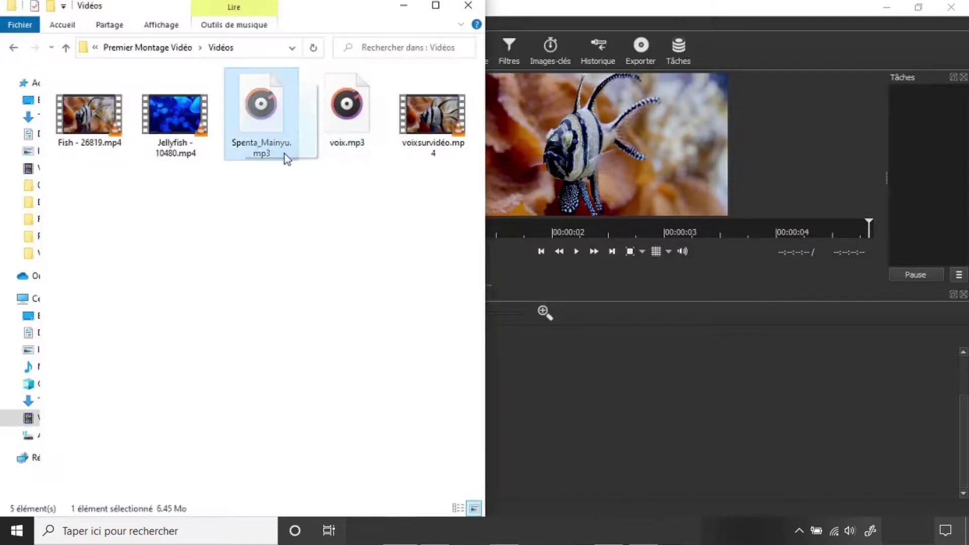
{"action": "left_click_drag", "start_coordinate": [283, 153], "coordinate": [762, 240]}
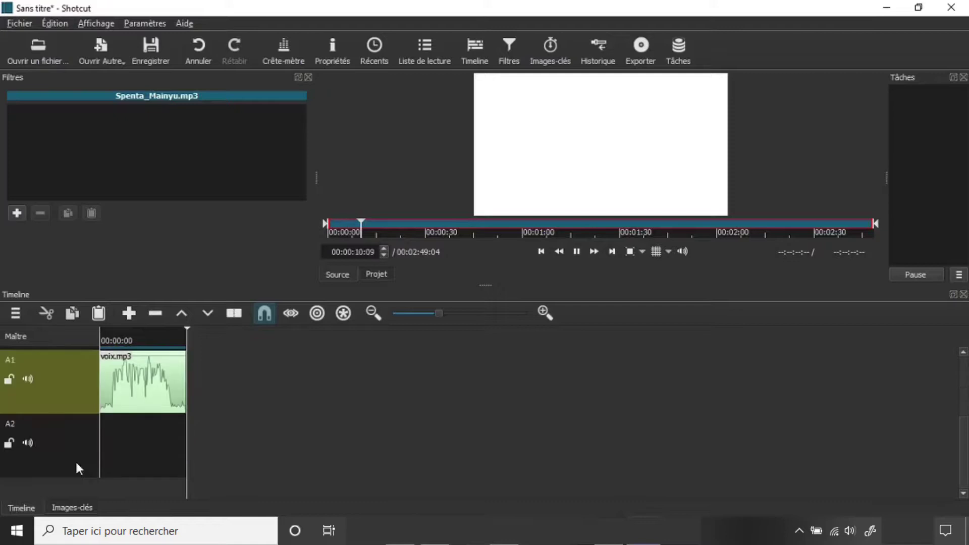
{"action": "left_click", "coordinate": [75, 459]}
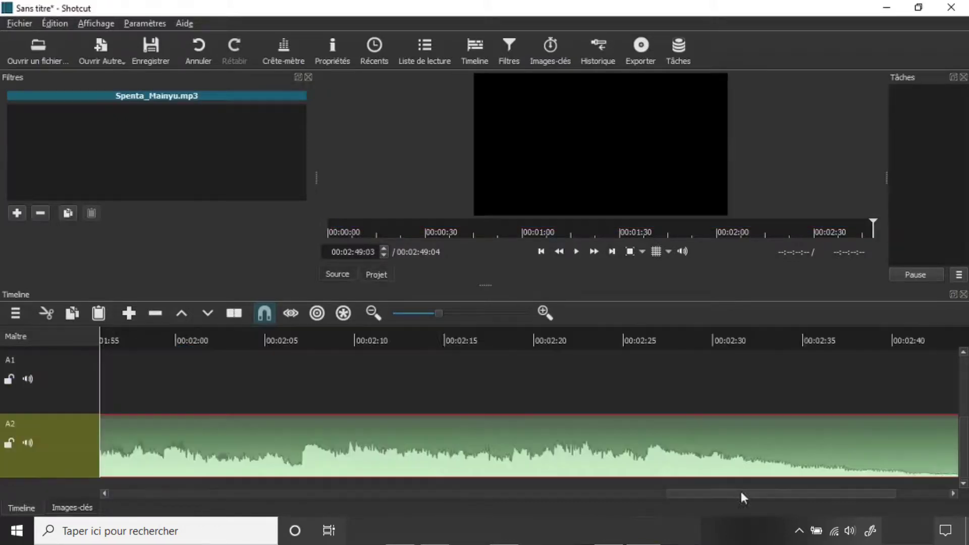
Step: Split off and delete the excess music on A2, trim its end to match the voice-over, and play the montage from the start
{"action": "left_click_drag", "start_coordinate": [740, 490], "coordinate": [159, 489]}
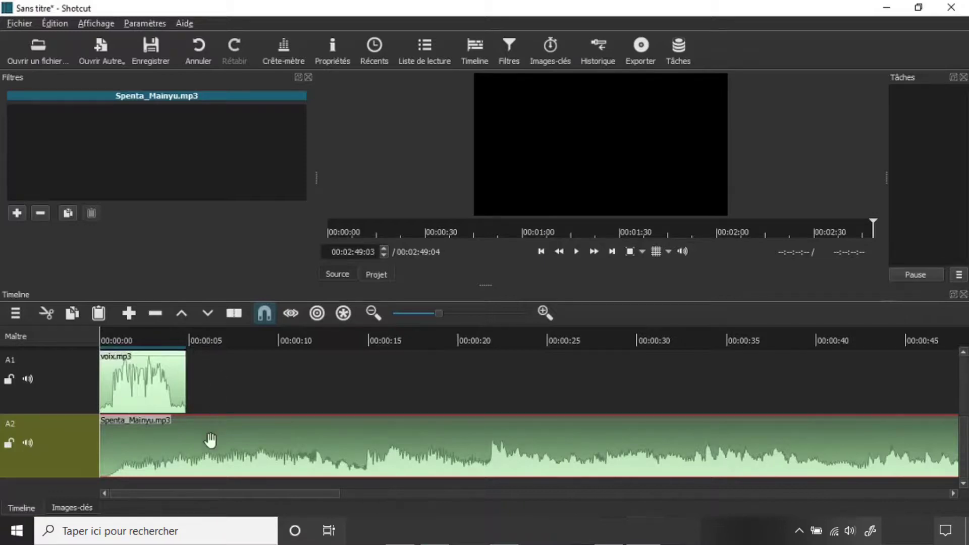
{"action": "left_click", "coordinate": [206, 344]}
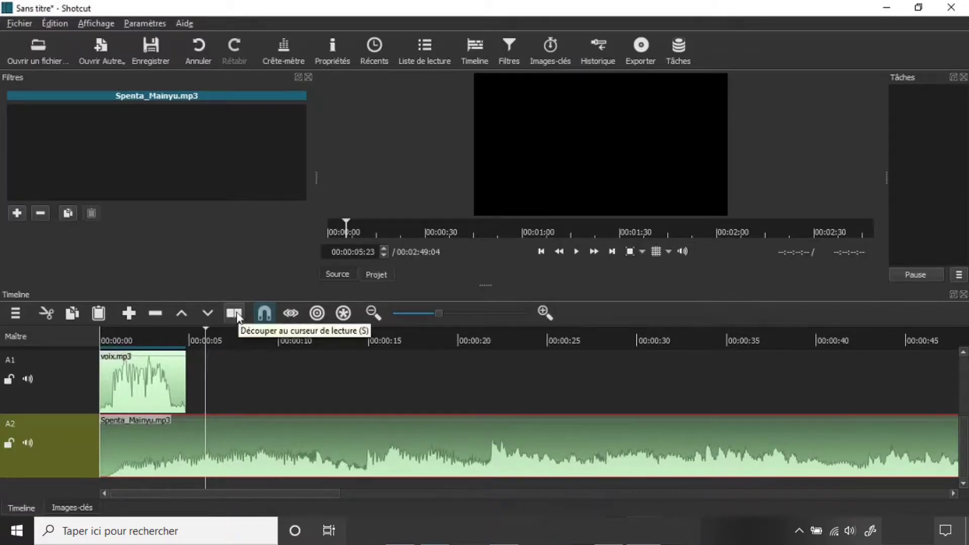
{"action": "left_click", "coordinate": [235, 314]}
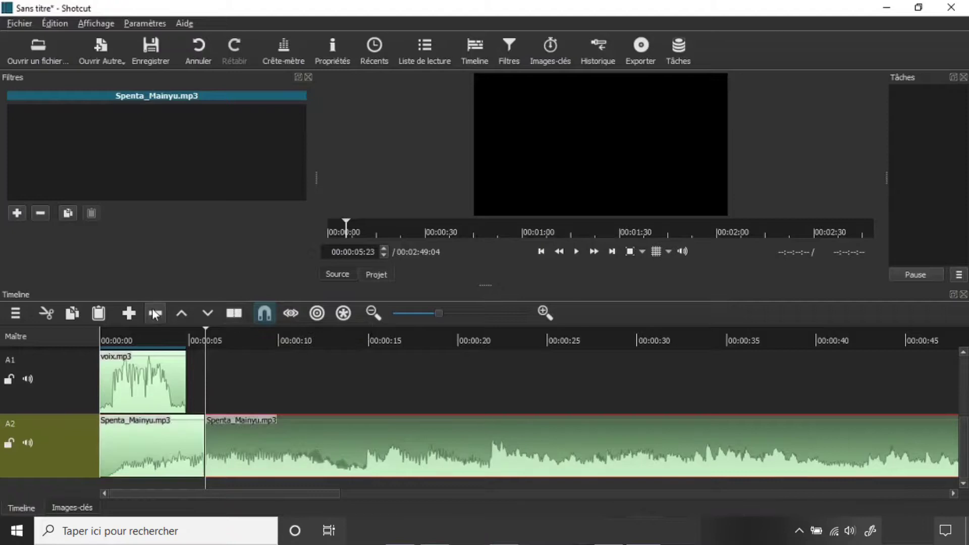
{"action": "left_click", "coordinate": [155, 313]}
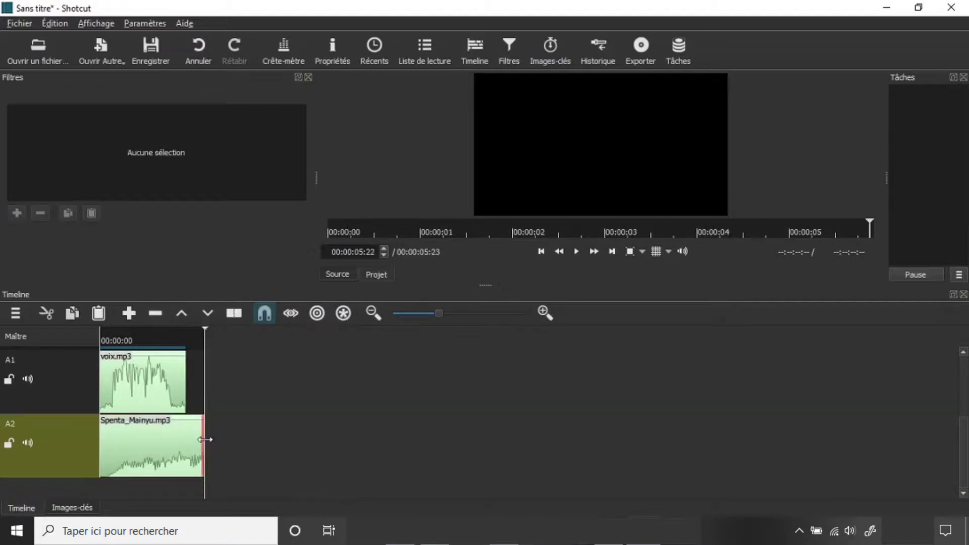
{"action": "left_click_drag", "start_coordinate": [205, 439], "coordinate": [169, 439]}
{"action": "key", "text": "Home"}
{"action": "key", "text": "space"}
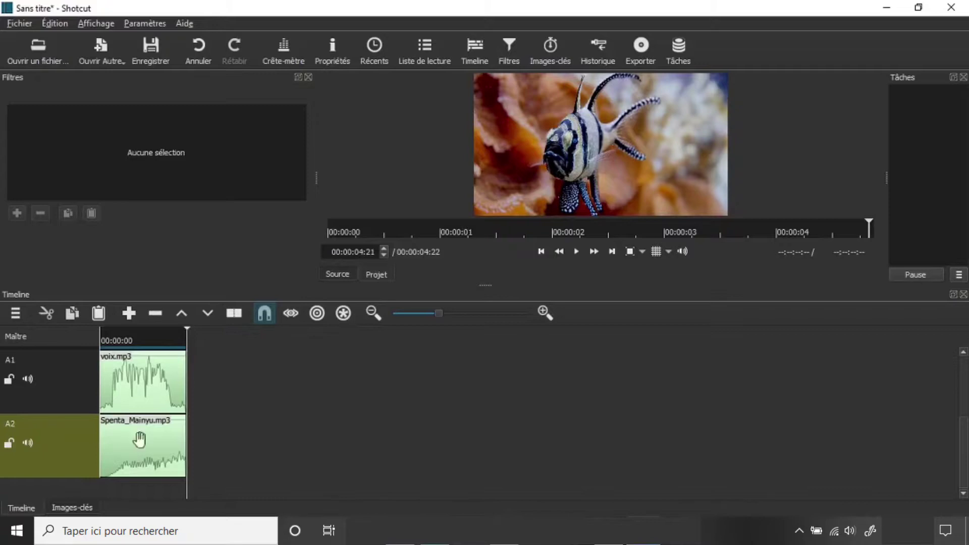
Step: Lower the Spenta_Mainyu.mp3 clip to -8.6 dB with a Gain / Volume filter and play back the mix
{"action": "left_click", "coordinate": [513, 52]}
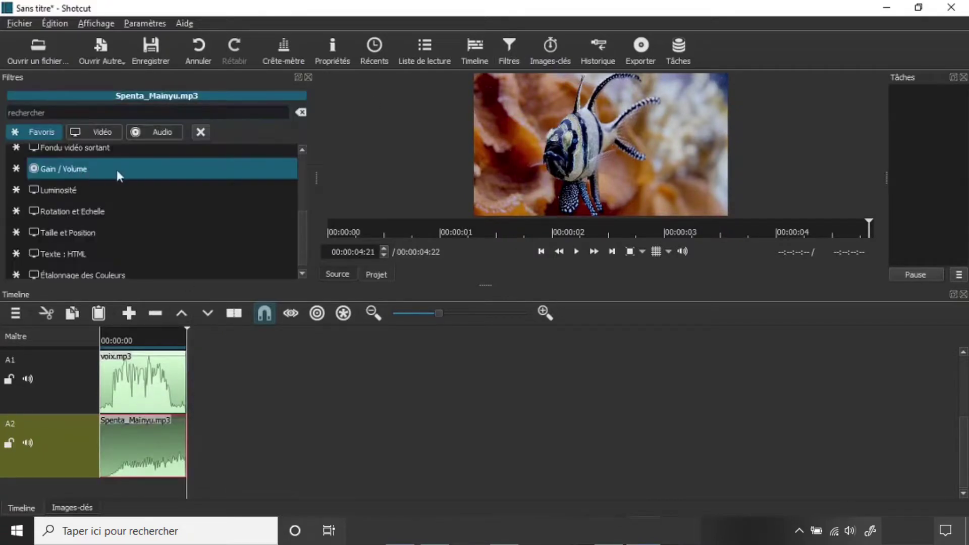
{"action": "left_click", "coordinate": [65, 166]}
{"action": "left_click", "coordinate": [152, 254]}
{"action": "left_click_drag", "start_coordinate": [148, 254], "coordinate": [144, 253]}
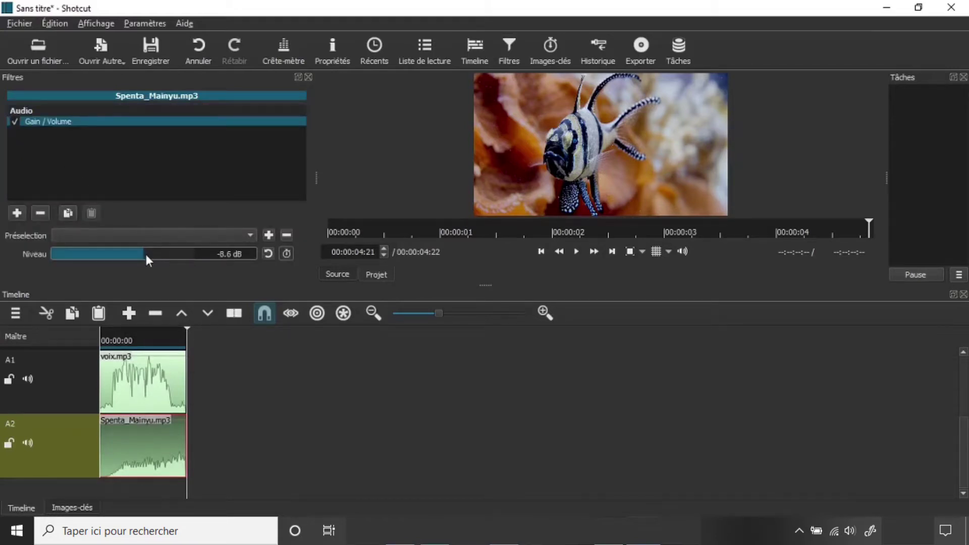
{"action": "left_click", "coordinate": [74, 336]}
{"action": "key", "text": "space"}
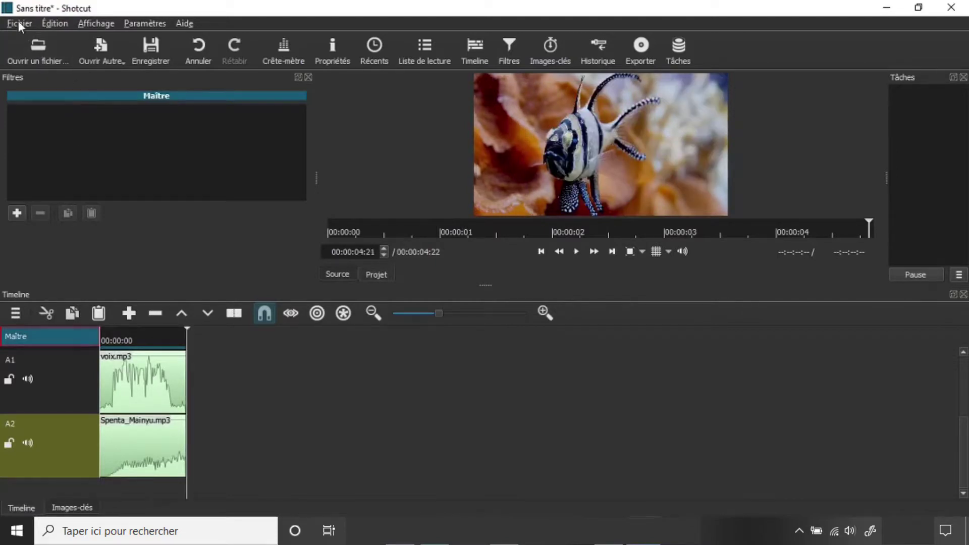
Step: Export the timeline with the YouTube preset over voixsurvidéo.mp4 in the Vidéos folder, and select the exported file in that folder
{"action": "left_click", "coordinate": [19, 24]}
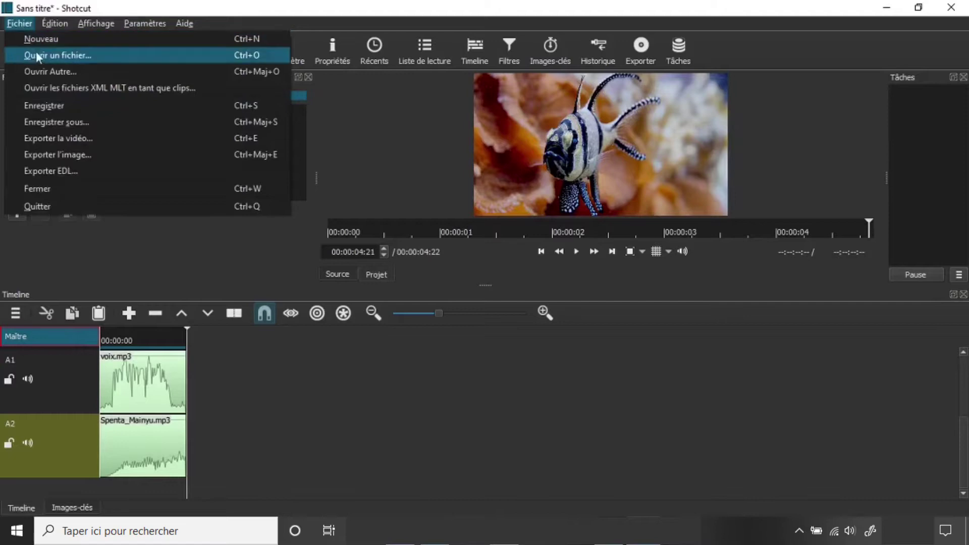
{"action": "left_click", "coordinate": [70, 141]}
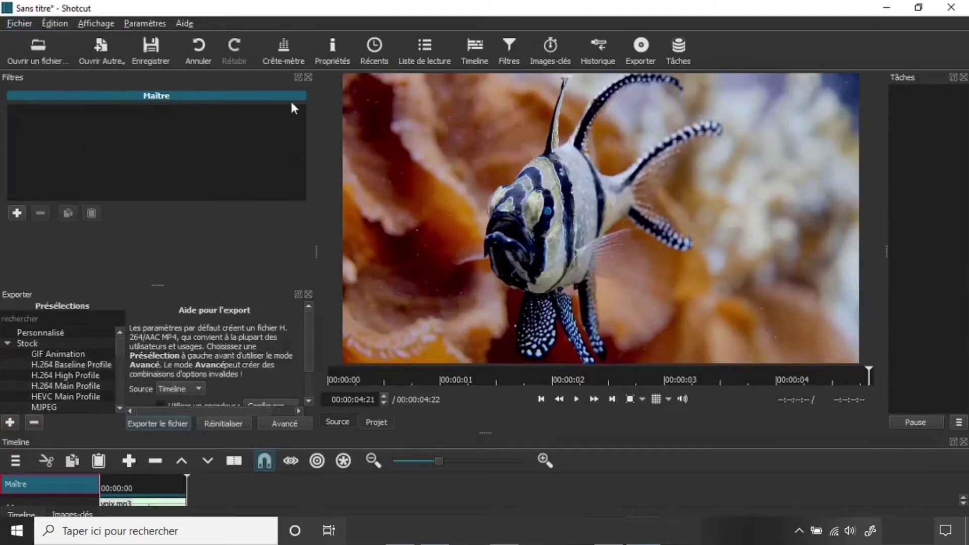
{"action": "left_click", "coordinate": [308, 78]}
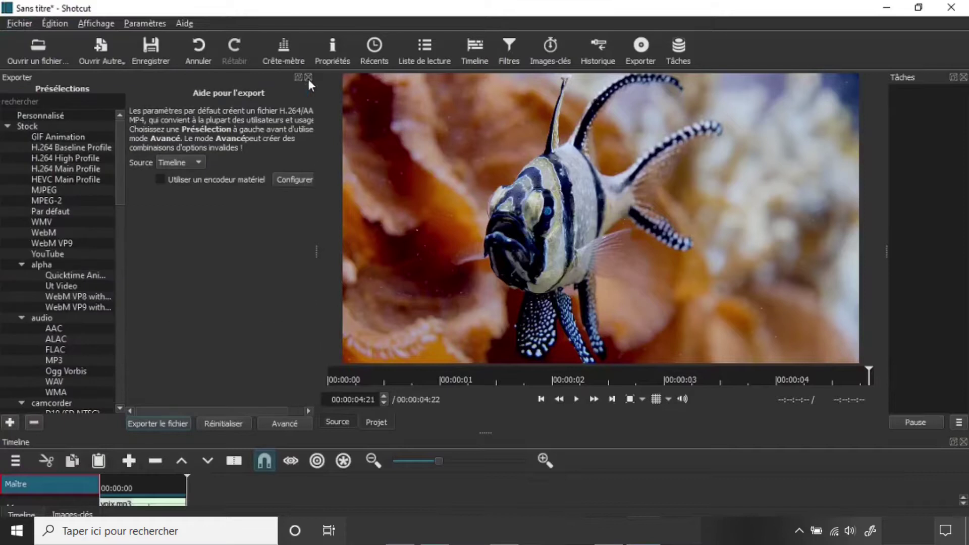
{"action": "left_click", "coordinate": [74, 160]}
{"action": "left_click", "coordinate": [61, 254]}
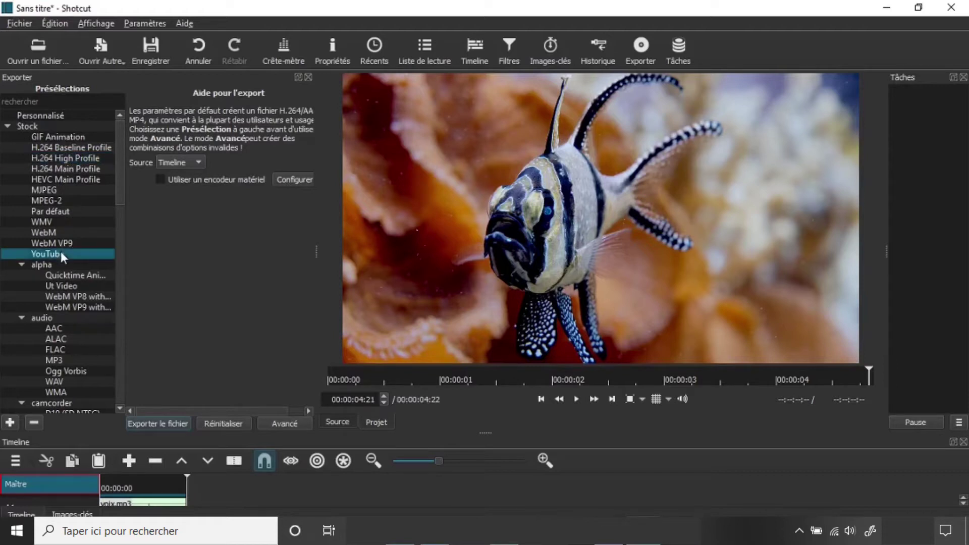
{"action": "left_click", "coordinate": [163, 422]}
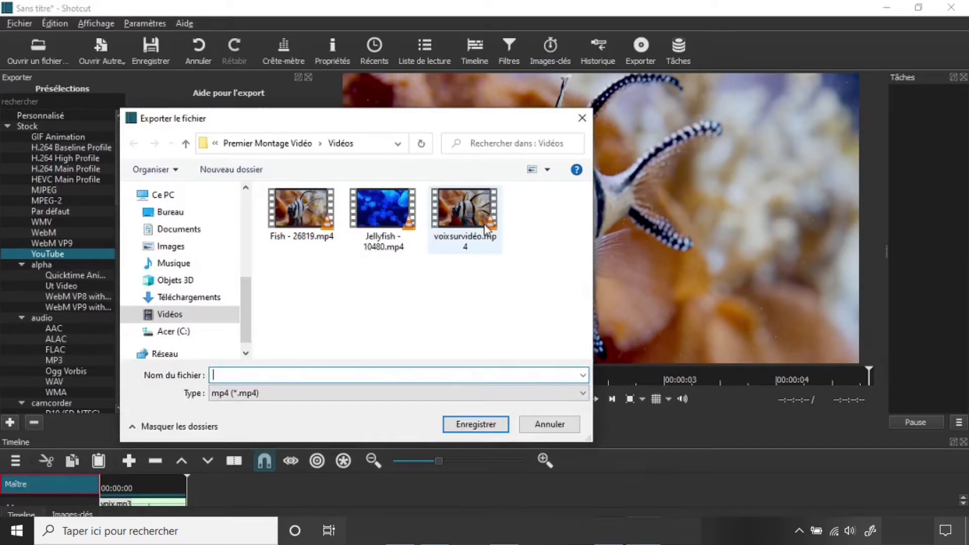
{"action": "double_click", "coordinate": [486, 229]}
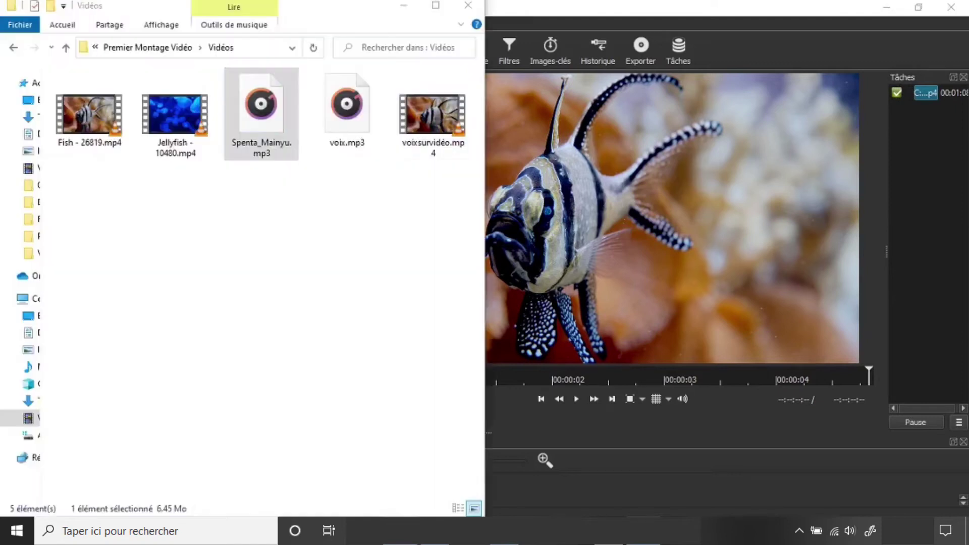
{"action": "left_click", "coordinate": [437, 121]}
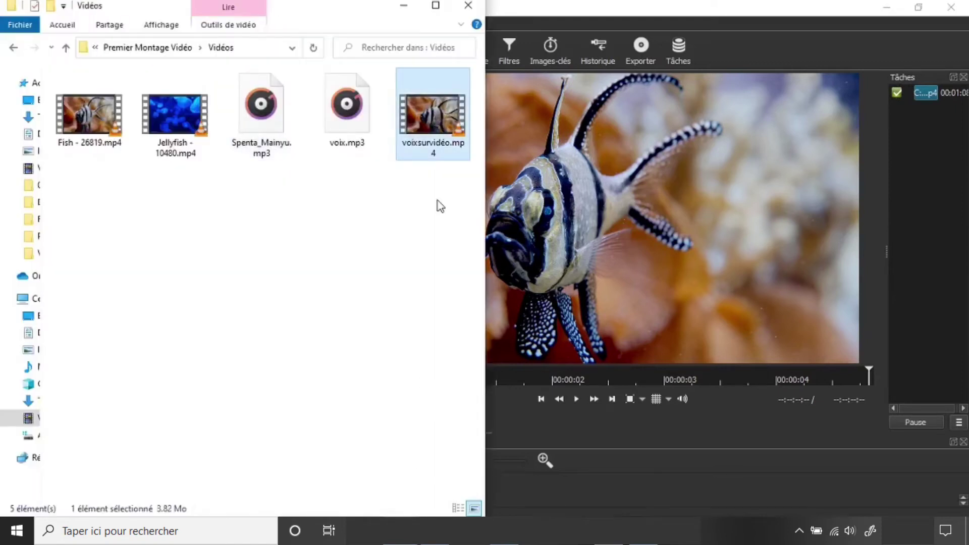